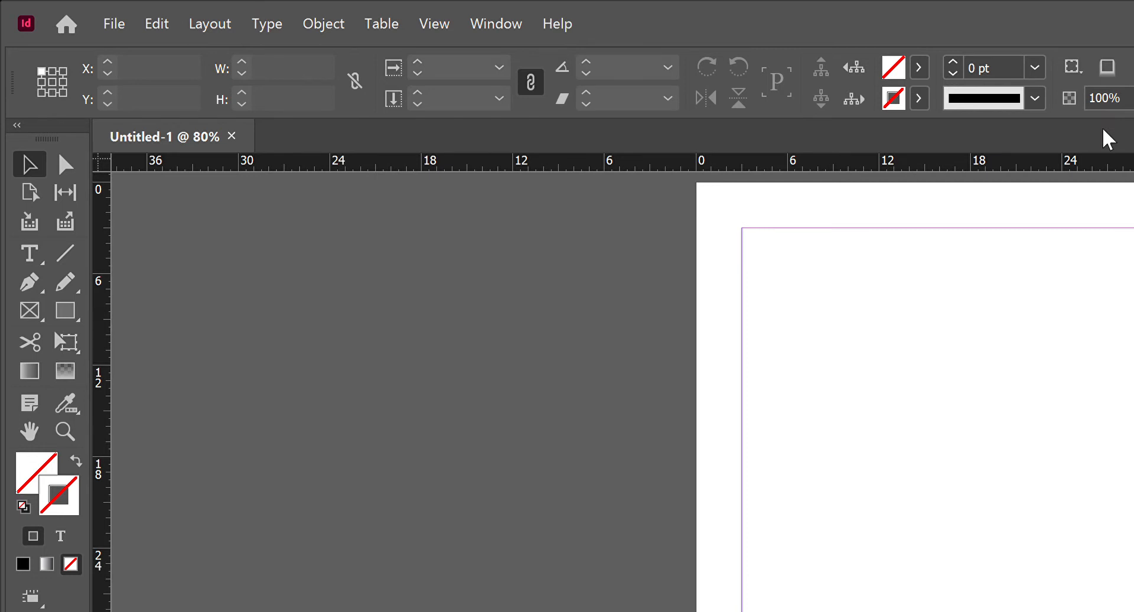
Step: Create a text frame about 22p0 wide and 21p3.6 high inside the page margins, enter "Hello" and fill it with placeholder text
left_click(496, 24)
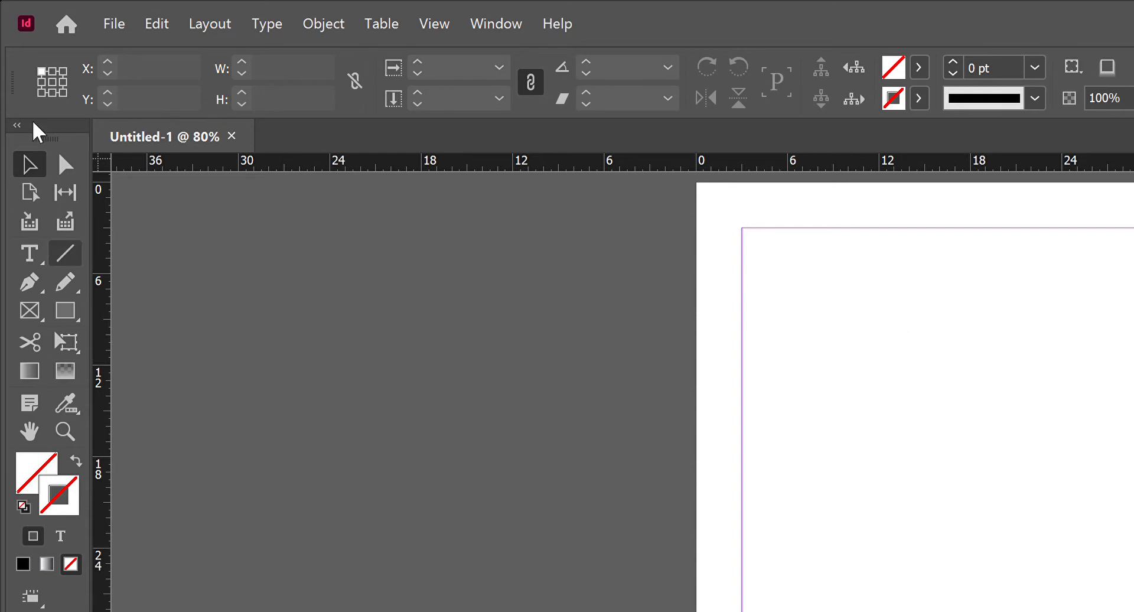
key("t")
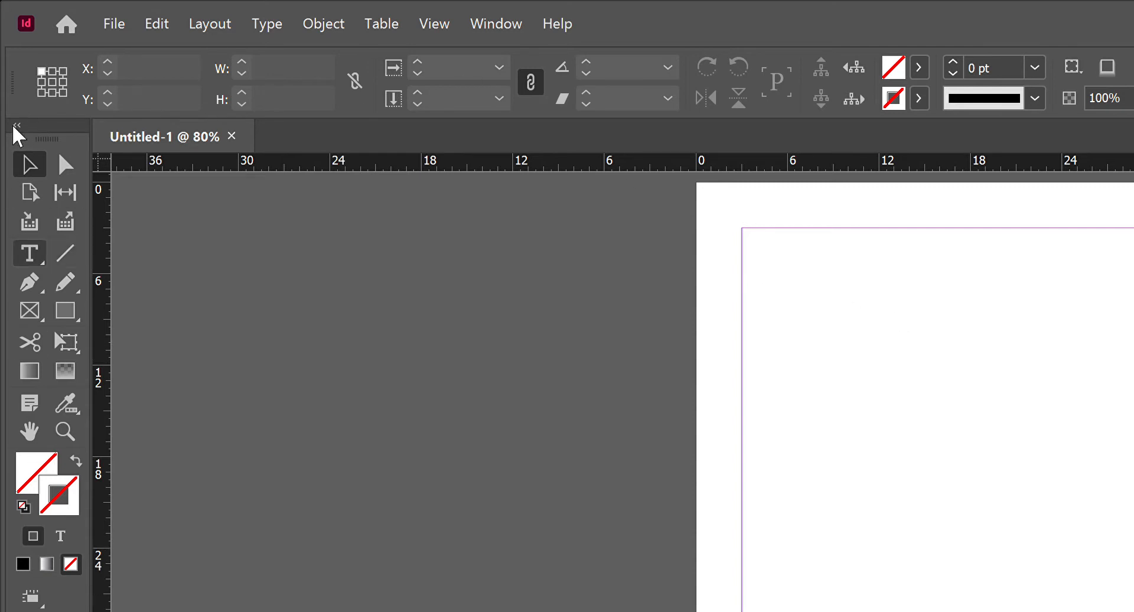
mouse_move(752, 238)
left_mouse_down()
mouse_move(916, 385)
mouse_move(1087, 563)
left_mouse_up()
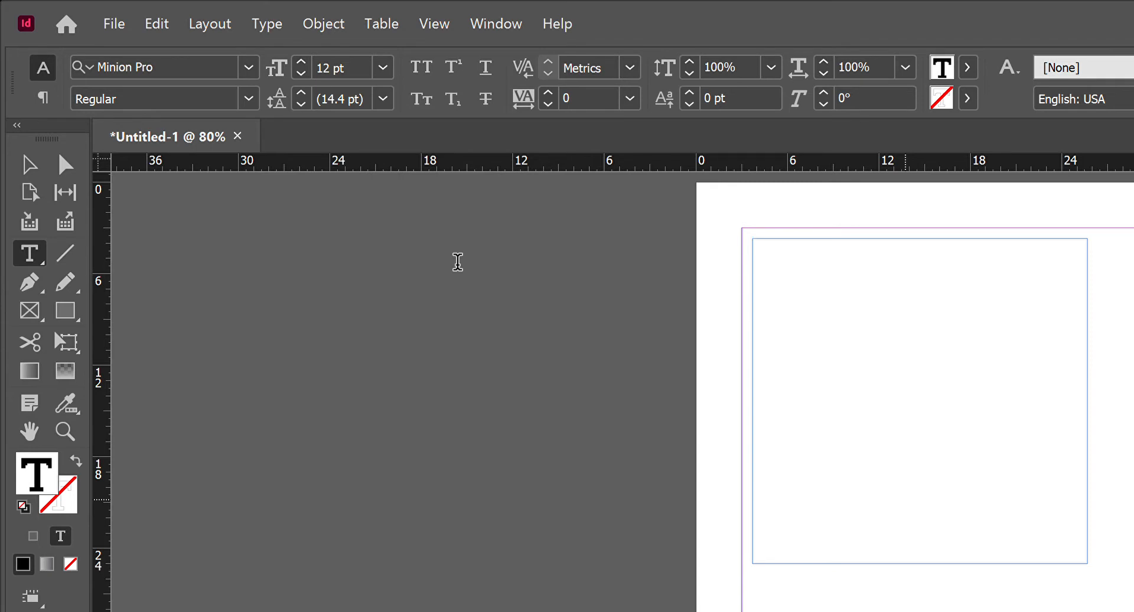
type("Hello")
left_click(477, 378)
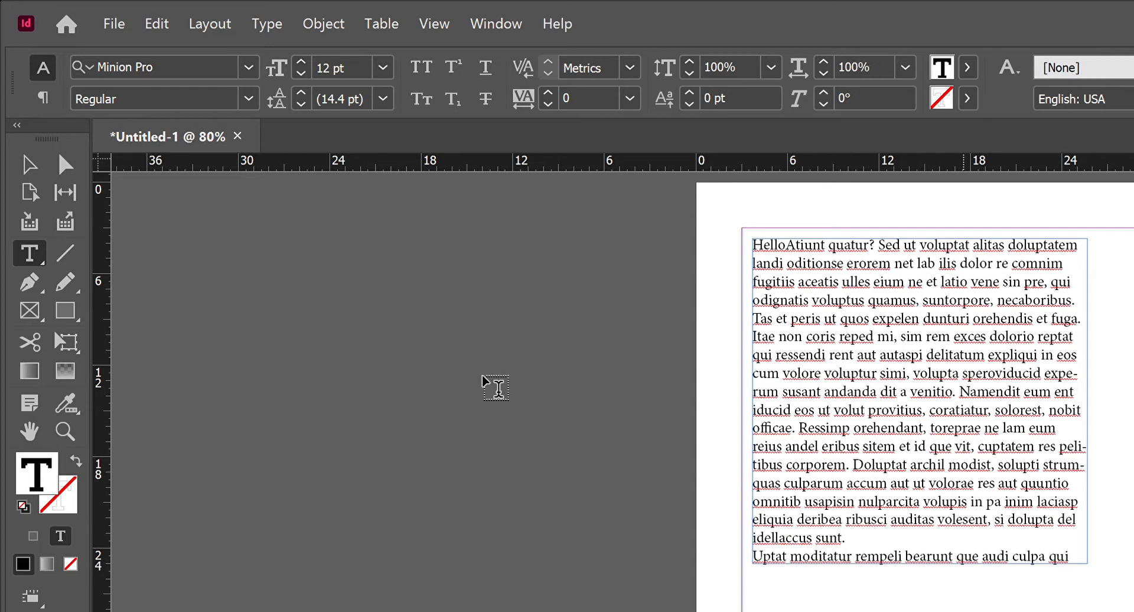
Step: Draw an empty rectangular picture frame about 20p9.6 wide and 19p1.2 high to the right of the text frame, and deselect it
left_click(18, 157)
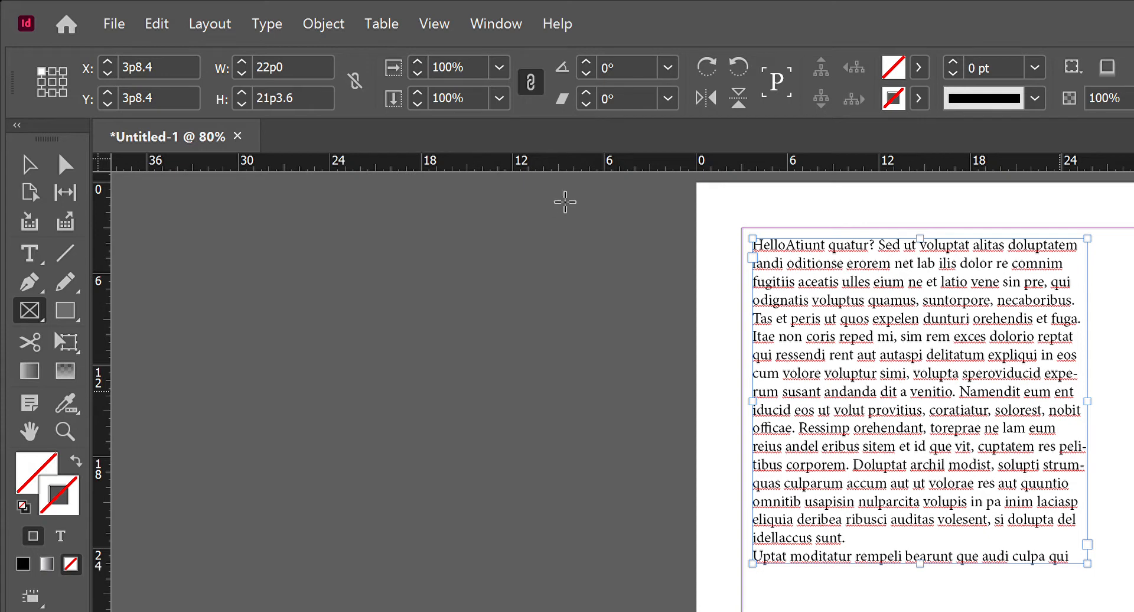
left_click_drag(655, 213, 559, 287)
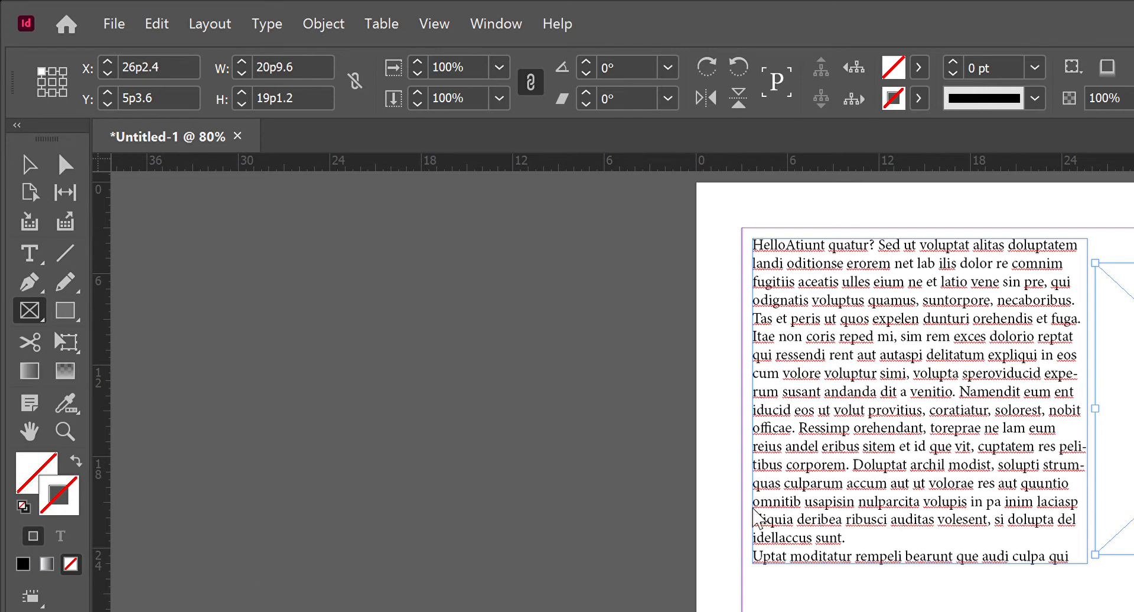
left_click(592, 243)
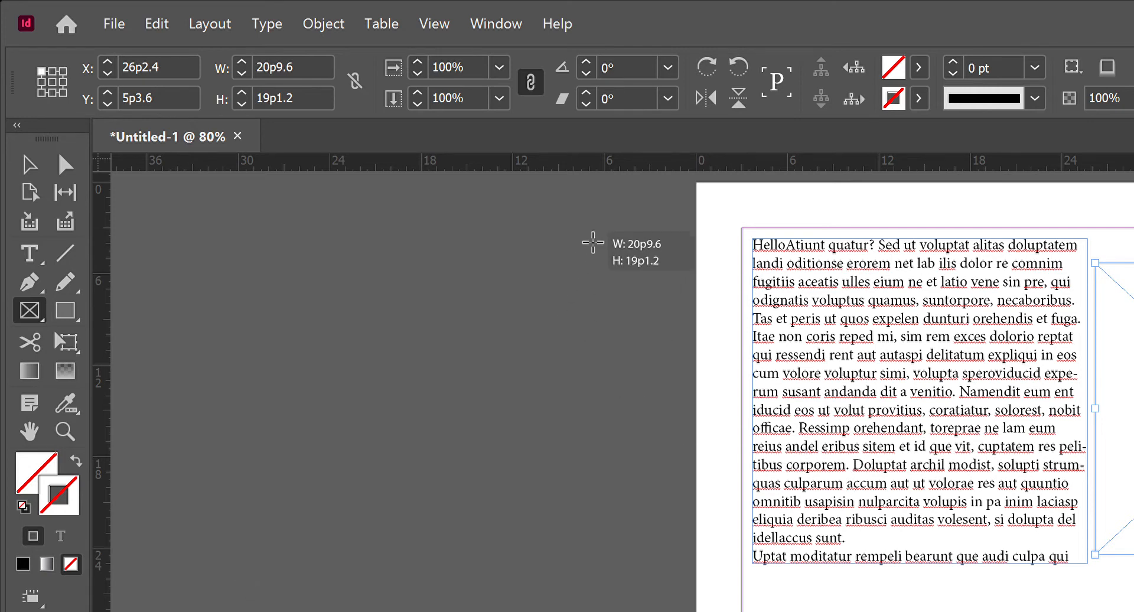
key("Escape")
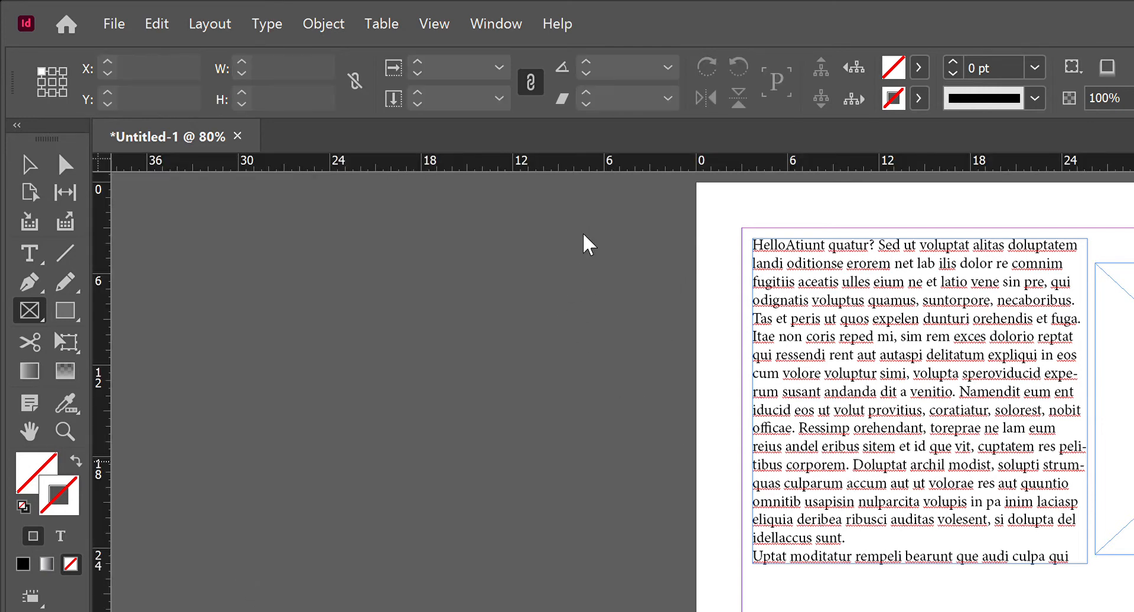
Step: Move the empty picture frame to about Y 5p6 and place the map image in it
key("v")
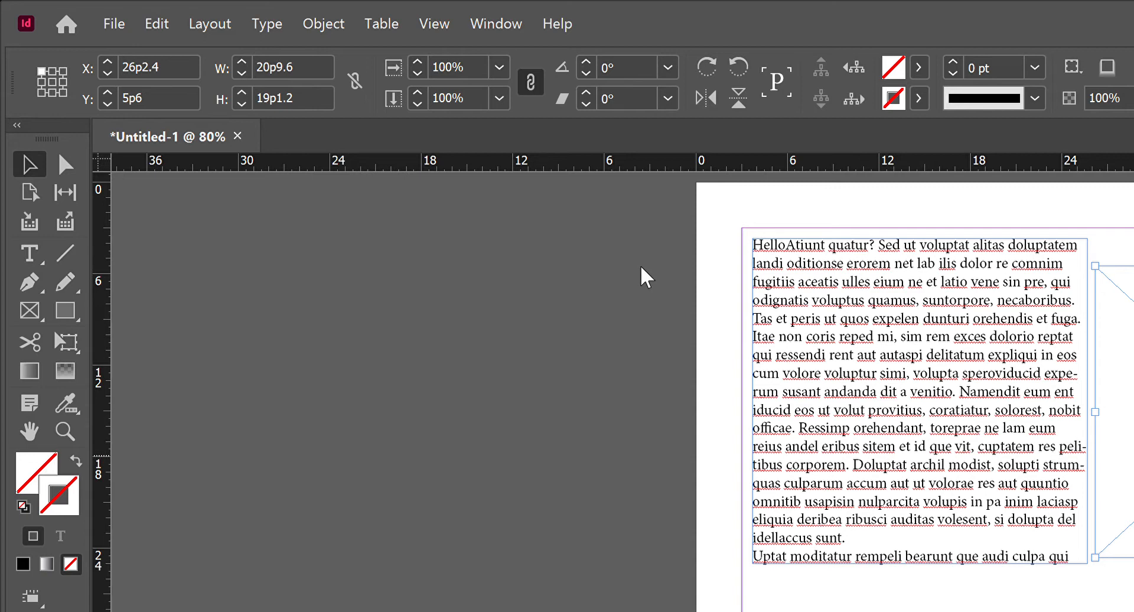
key("Return")
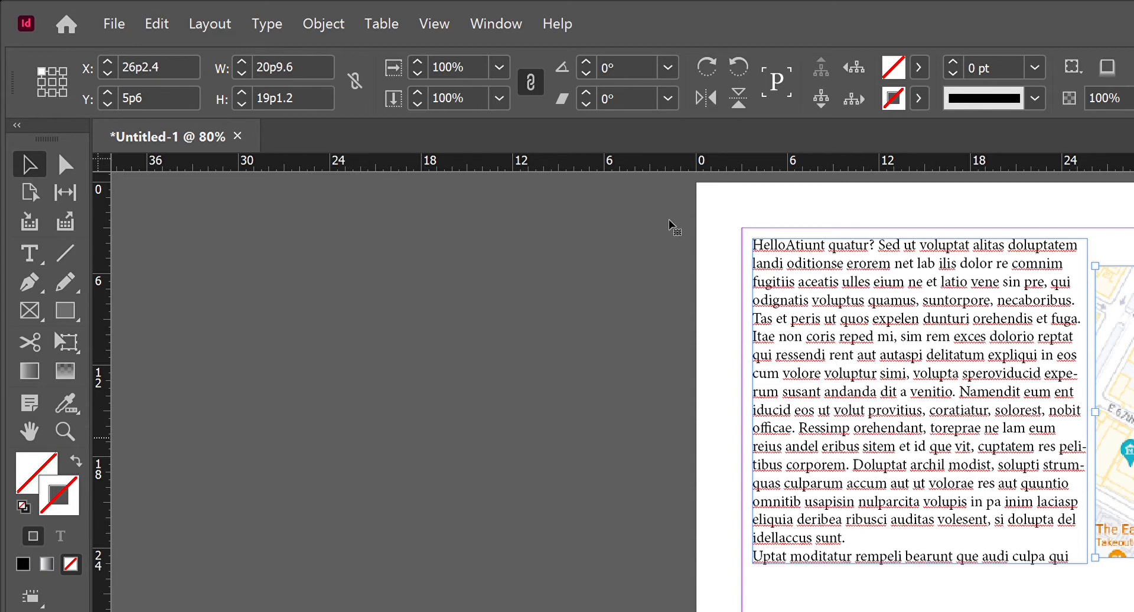
Step: Inspect the placed map image up close with Overprint Preview turned on, and turn the preview back off
key("z")
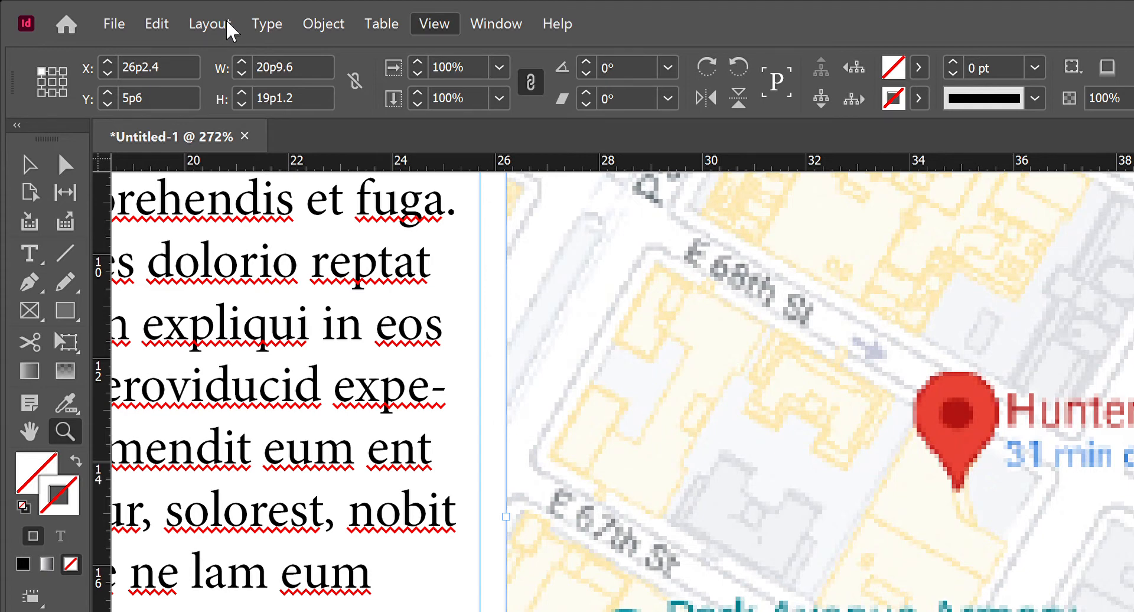
key("ctrl+alt+shift+y")
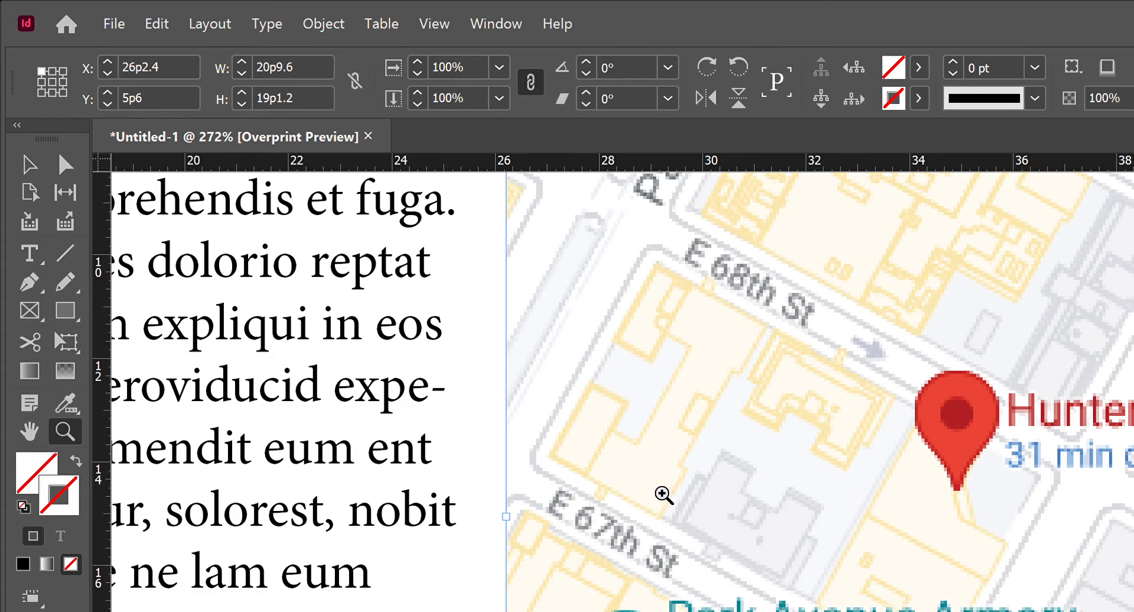
left_click(559, 394, "alt")
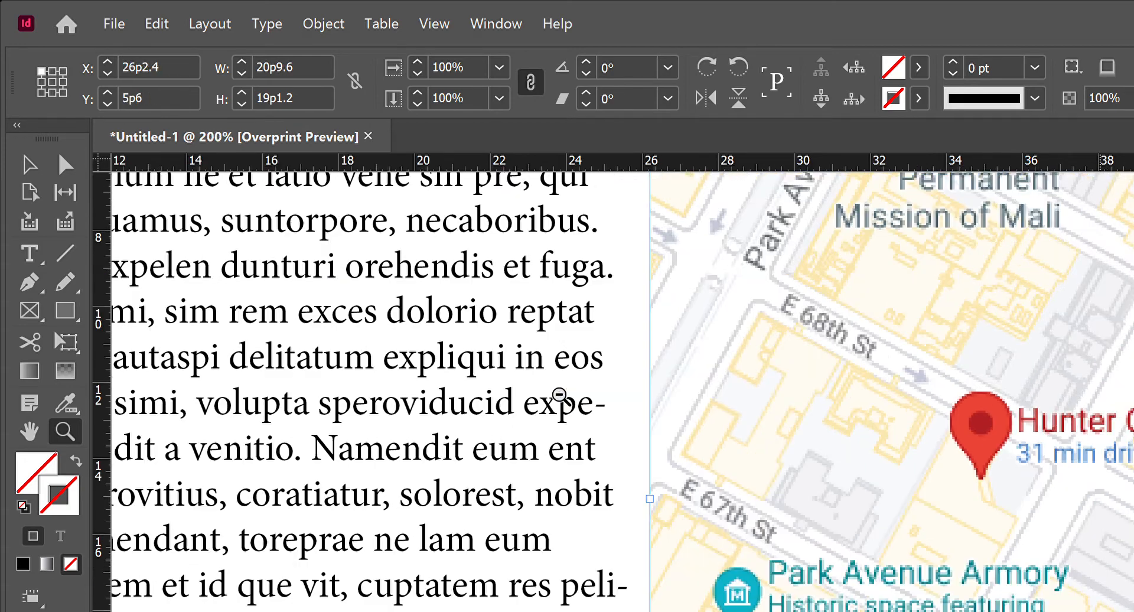
left_click(437, 319, "alt")
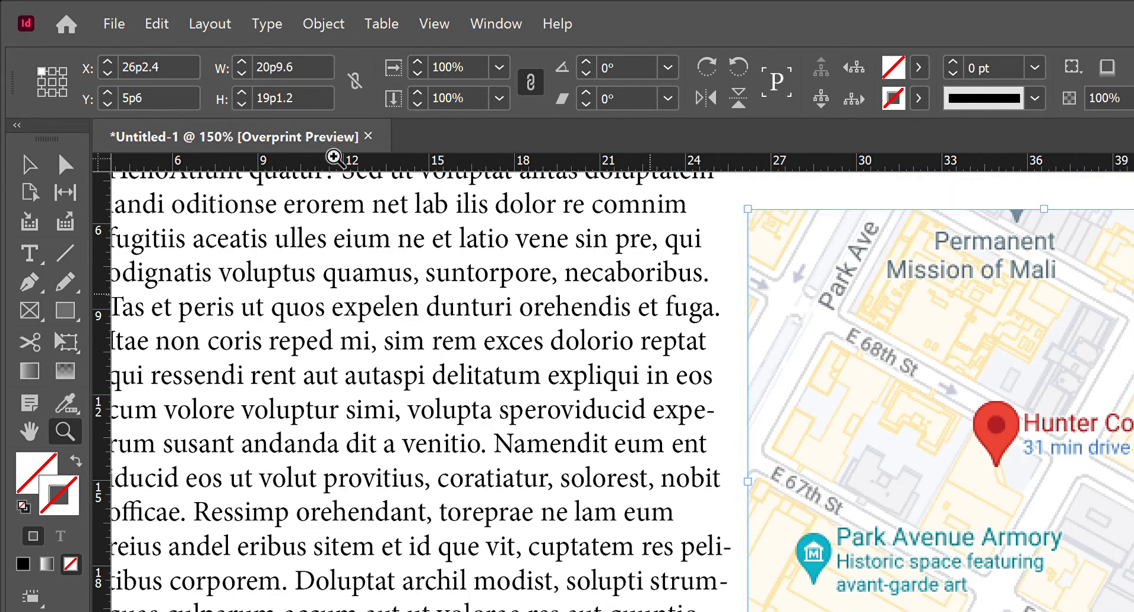
left_click(435, 23)
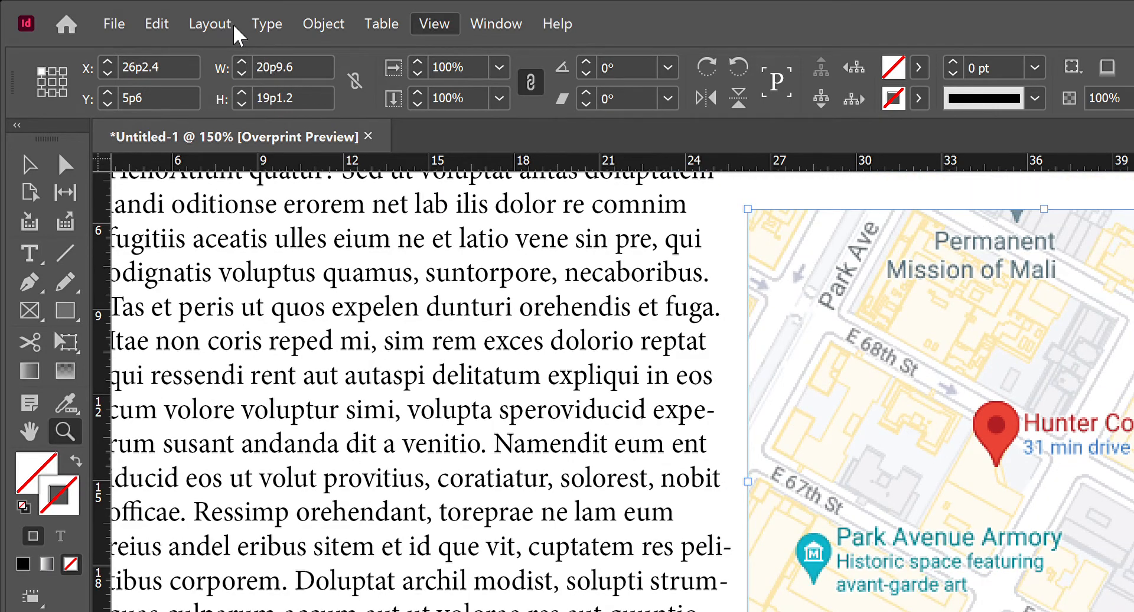
left_click(466, 52)
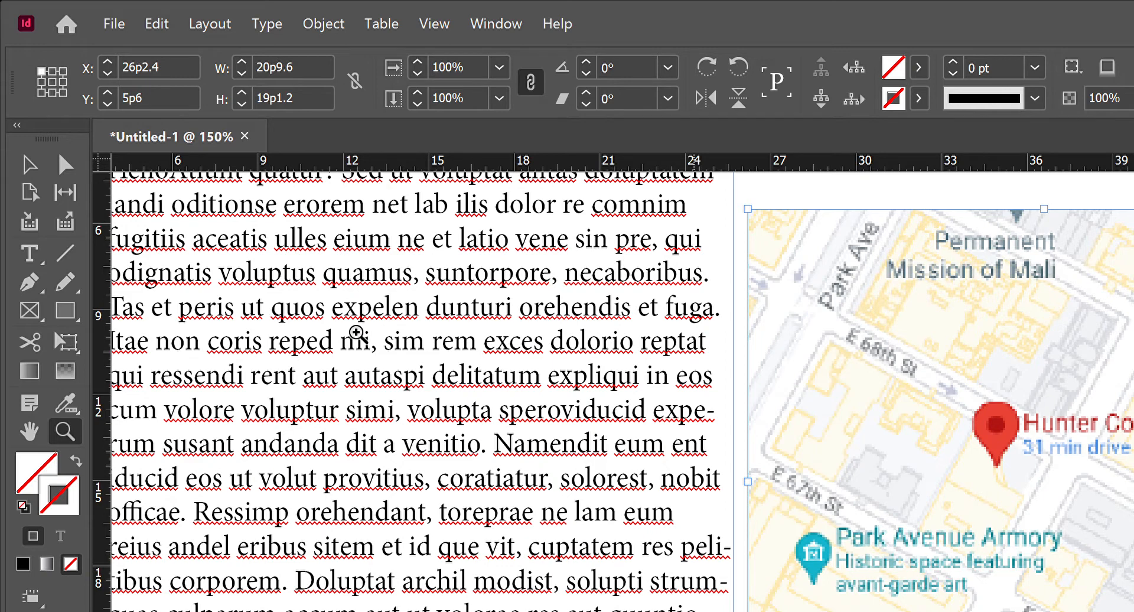
Step: Divide the text frame into two columns, trying out wider gutters between them and reverting the trial
left_click_drag(283, 273, 474, 342)
key("v")
left_click(402, 307)
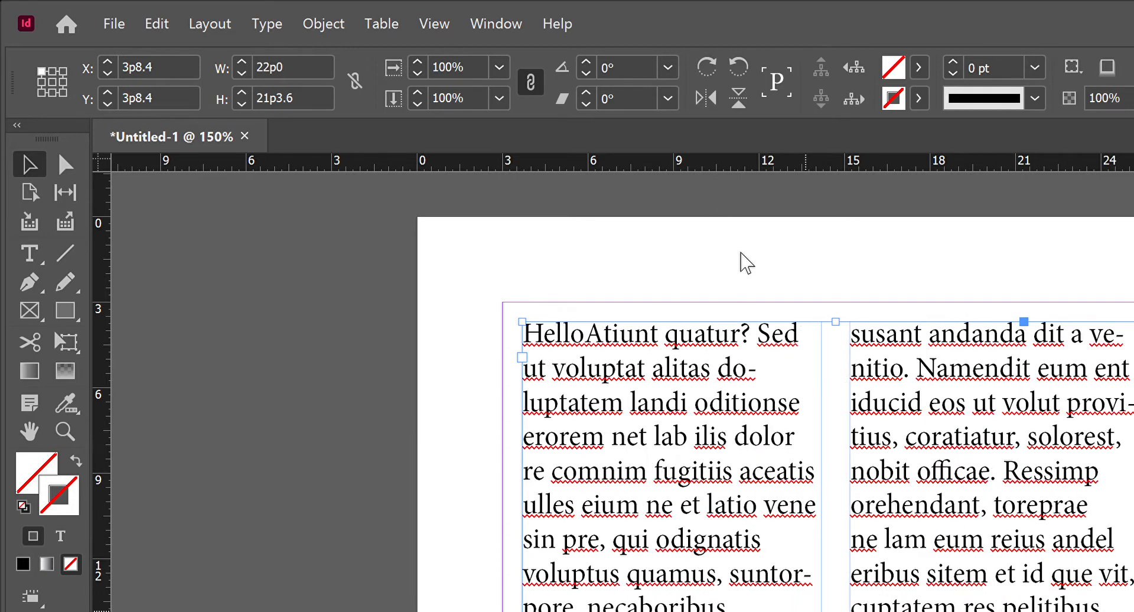
key("Up")
key("Up")
key("Up")
key("Up")
key("Up")
key("Up")
key("Up")
key("Up")
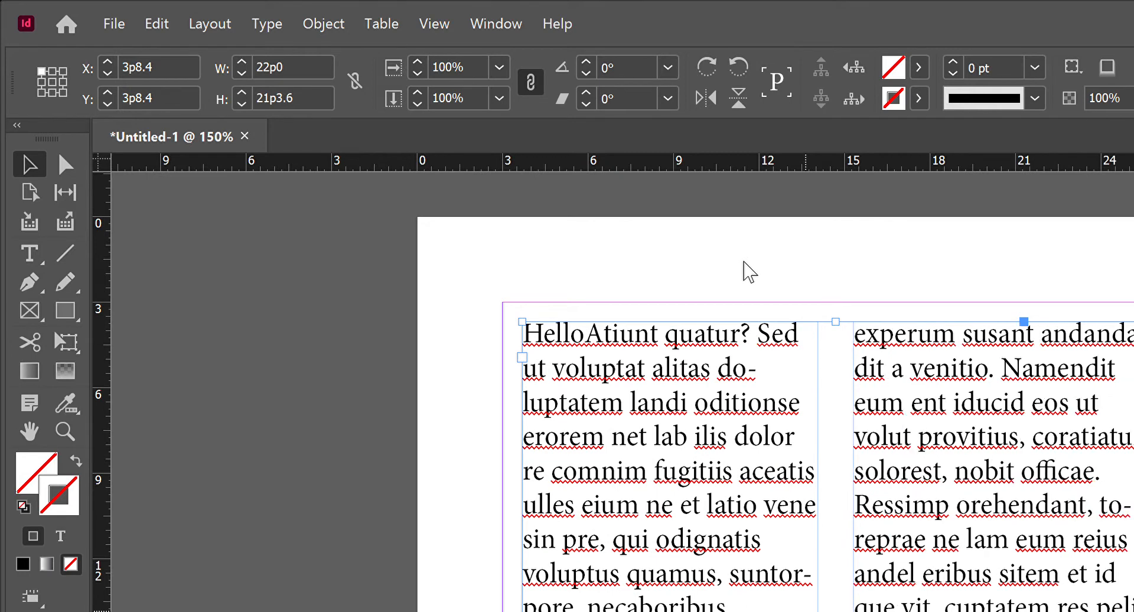
key("Down")
key("Down")
key("Down")
key("Down")
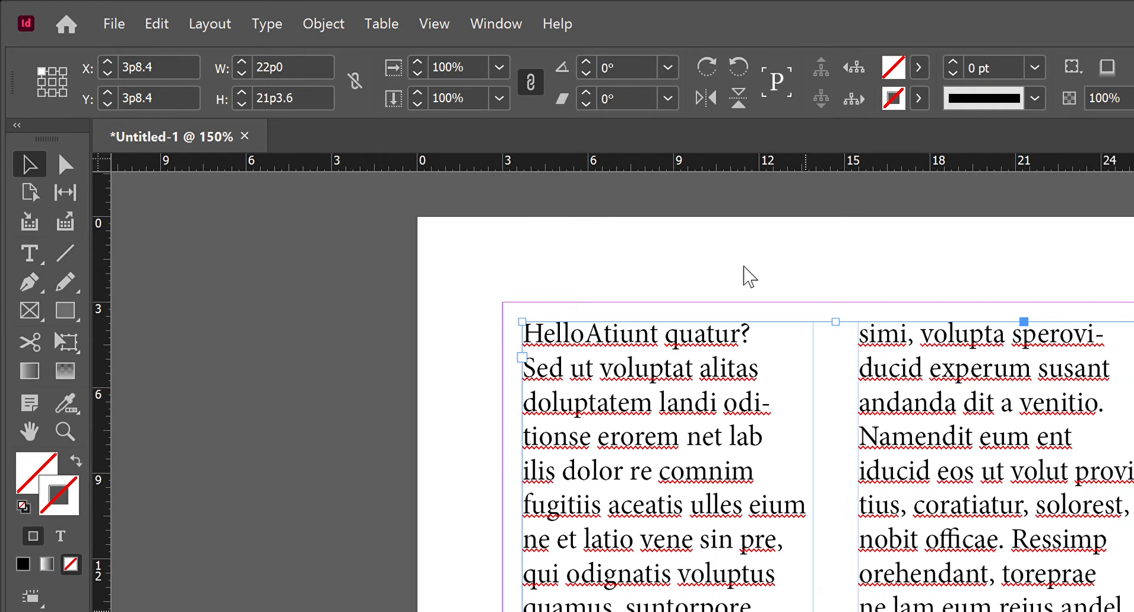
key("ctrl+z")
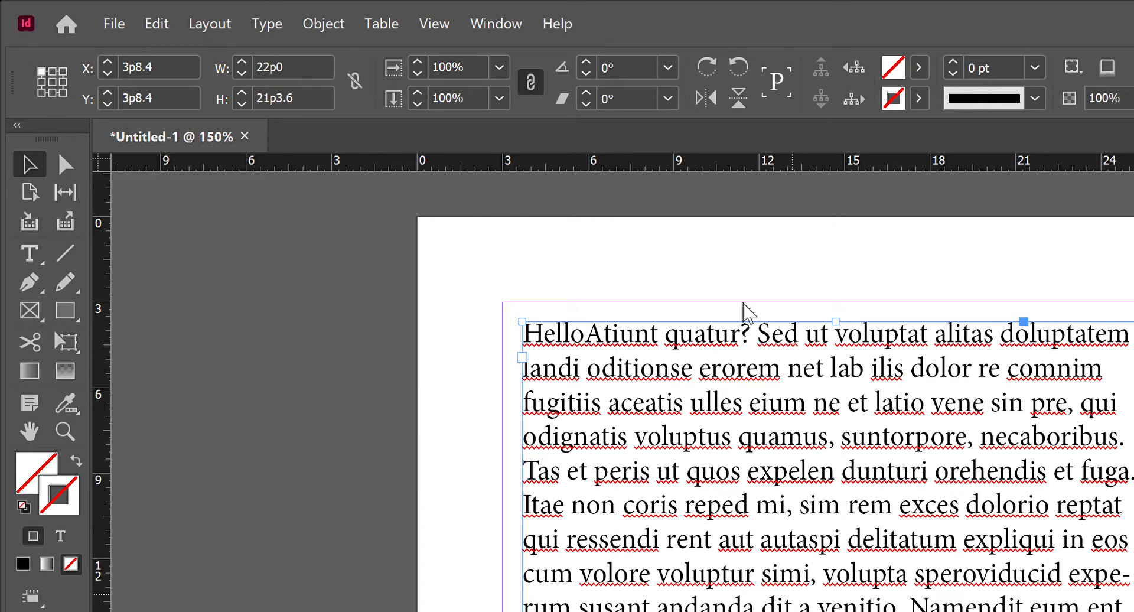
key("Up")
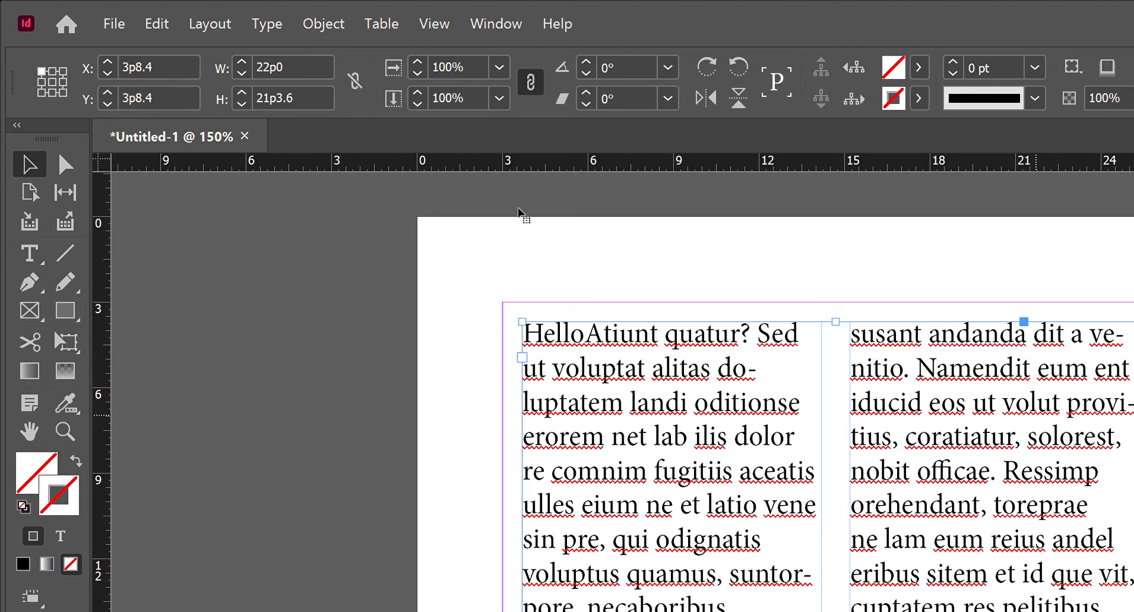
Step: Move the map image over the second text column to about X 21p4.8, Y 12p1.2, with text wrapping around its bounding box at an offset
left_click(173, 265)
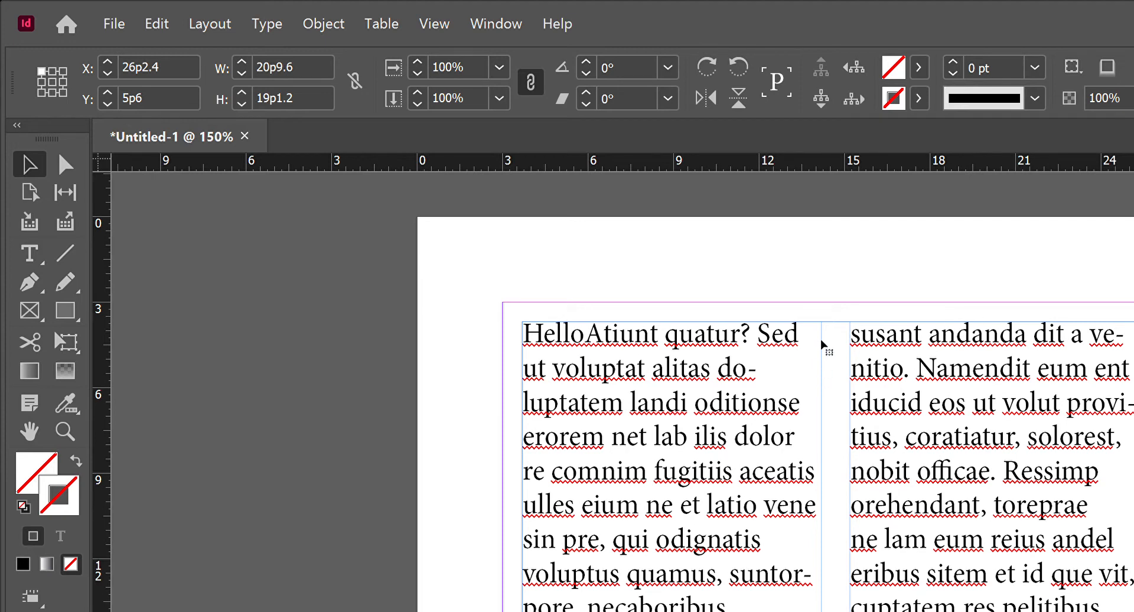
left_click_drag(800, 330, 682, 400)
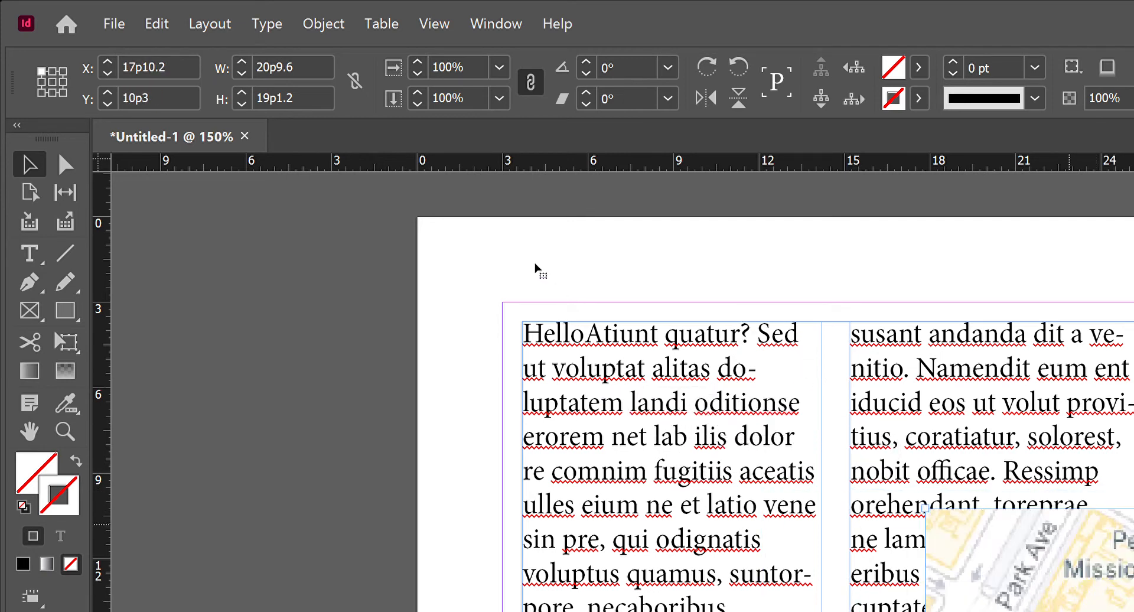
left_click(961, 318)
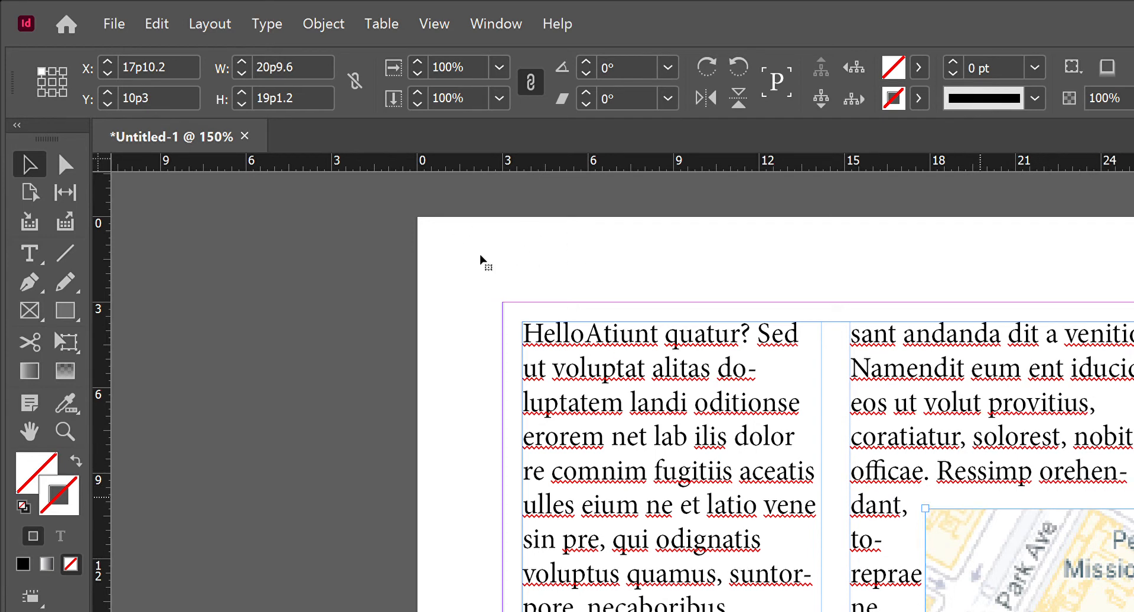
left_click_drag(512, 326, 528, 351)
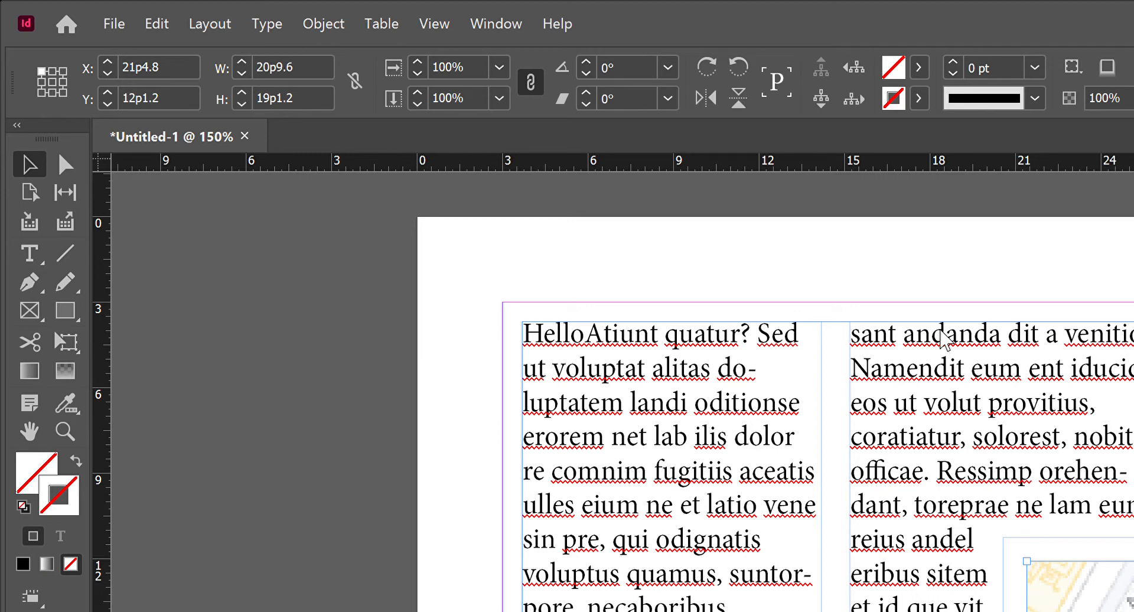
Step: Enlarge the two-column text frame to about 45p3.6 wide and 26p9 high
left_click(573, 402)
left_click_drag(589, 475, 869, 547)
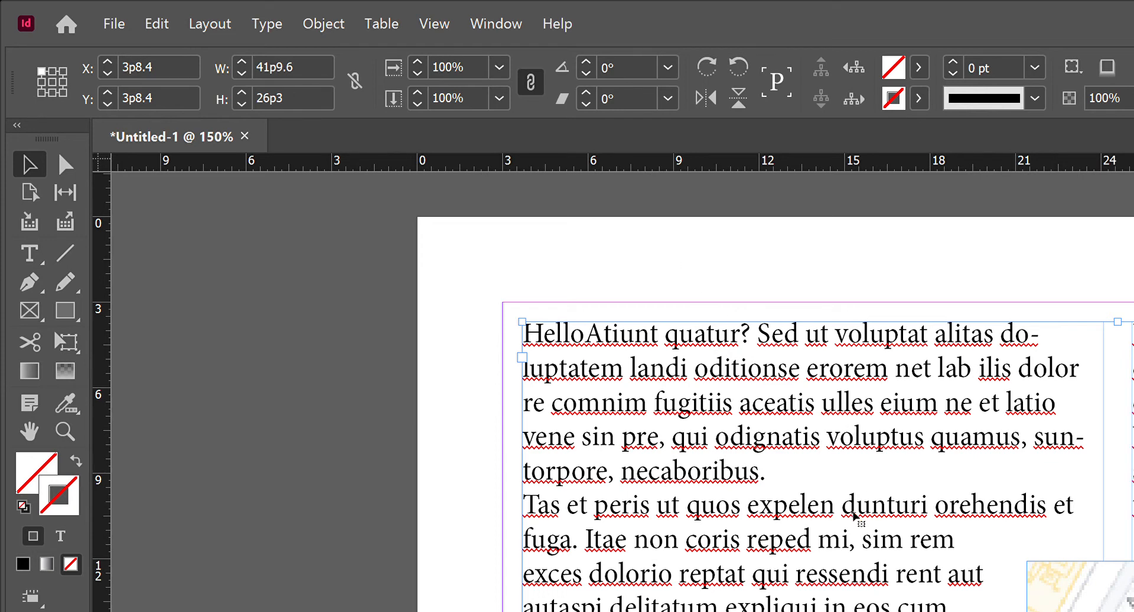
left_click_drag(862, 539, 919, 554)
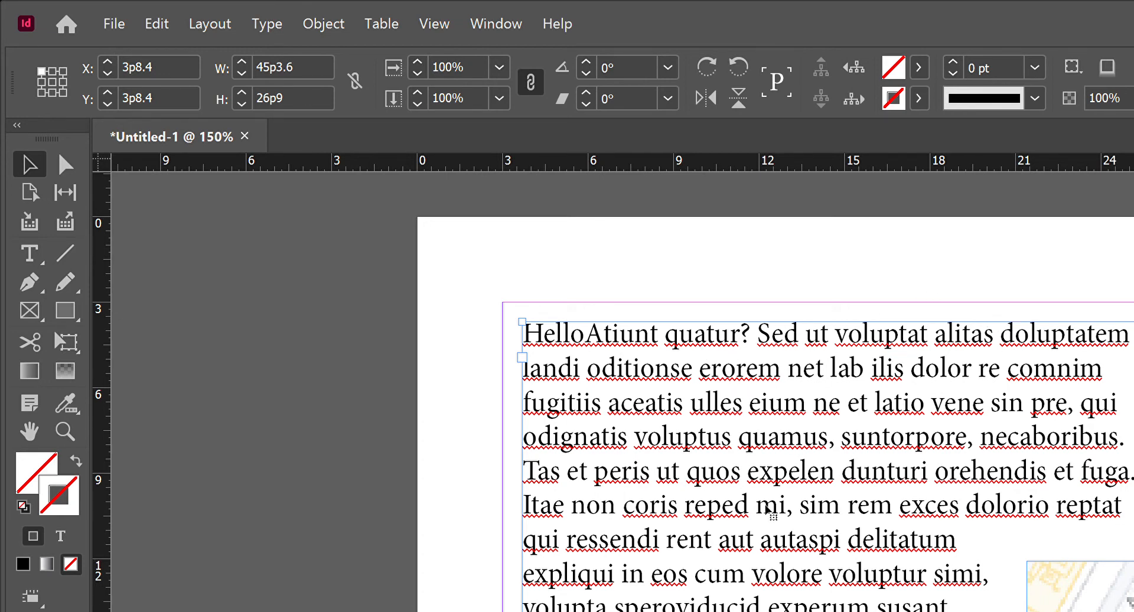
Step: Move the map image to about X 16p6, Y 6p10.8, and set its wrap so that no text runs beside it
left_click(854, 571)
left_click_drag(723, 387, 653, 406)
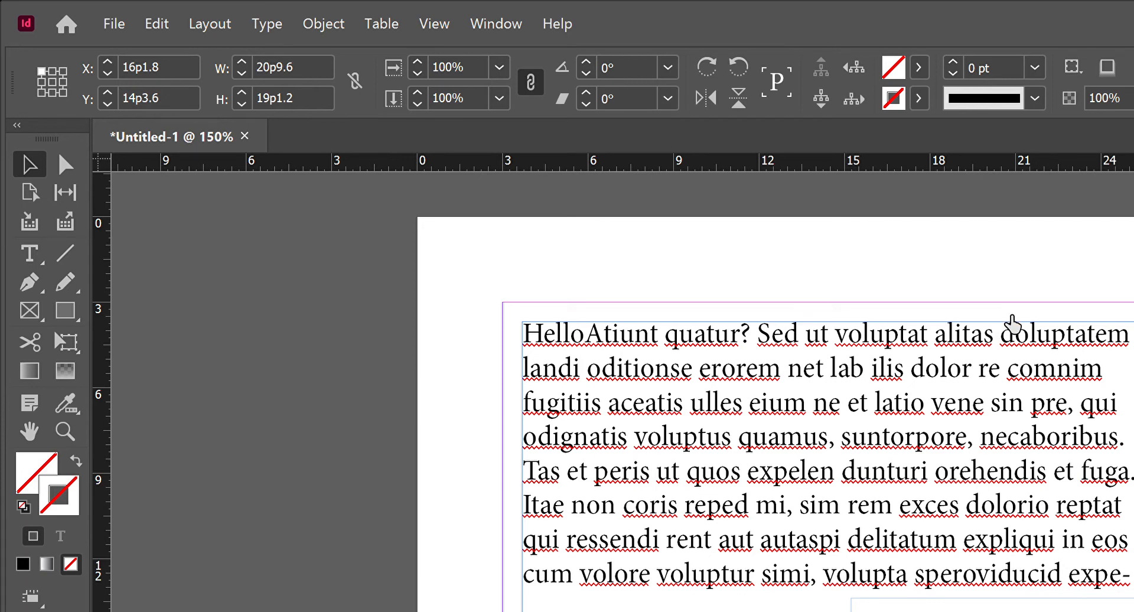
left_click_drag(632, 434, 638, 329)
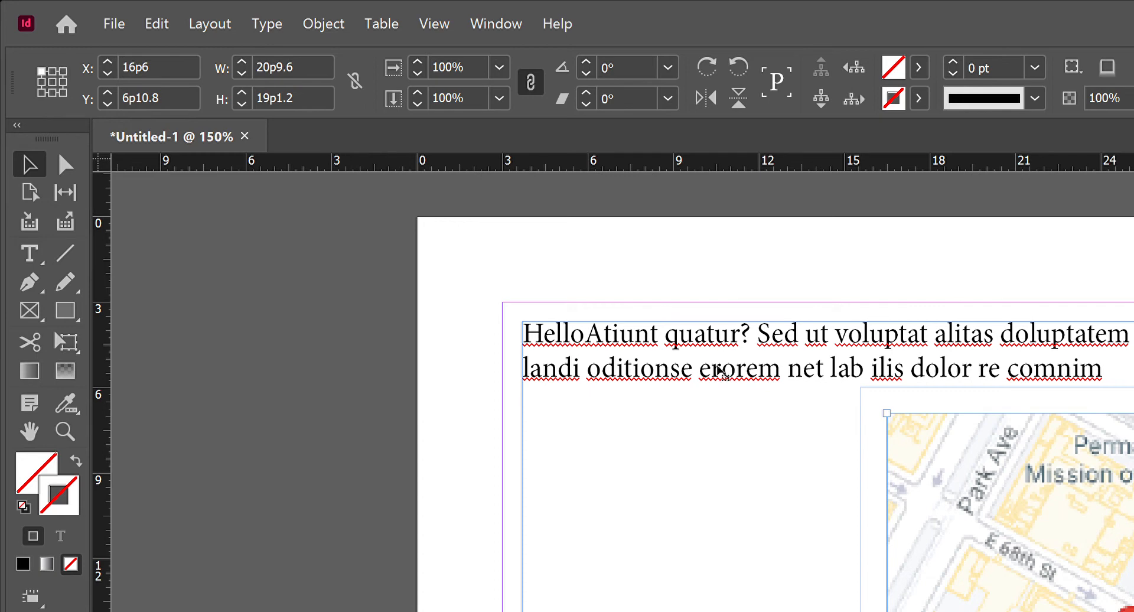
Step: Try the map image with and without text wrap, keep the bounding-box wrap, and move the image to about X 21p3, Y 6p5.4
left_click(955, 318)
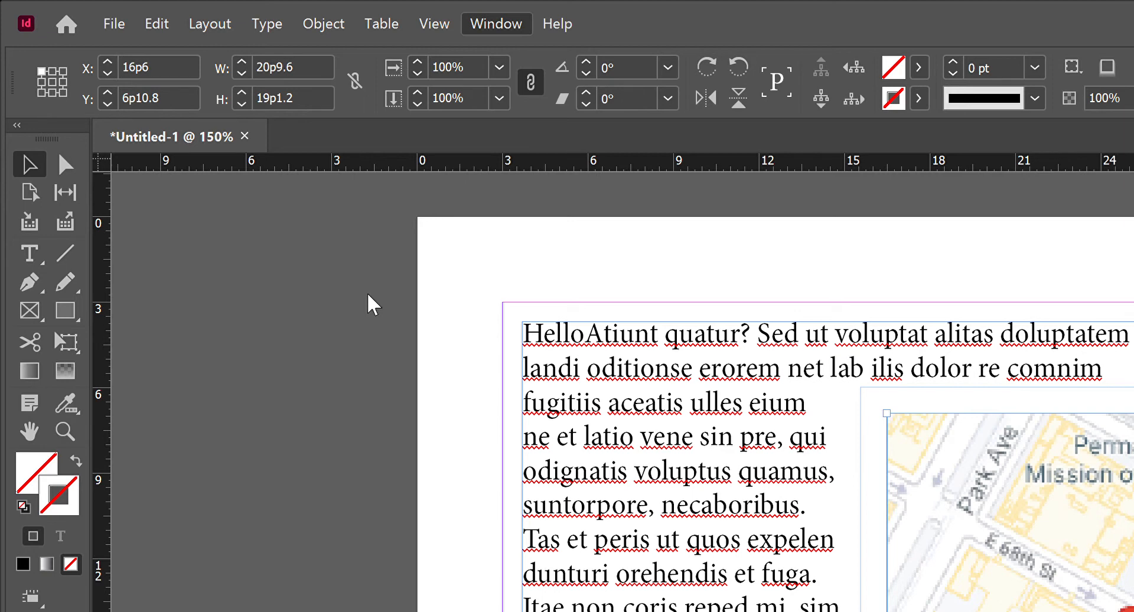
left_click(939, 320)
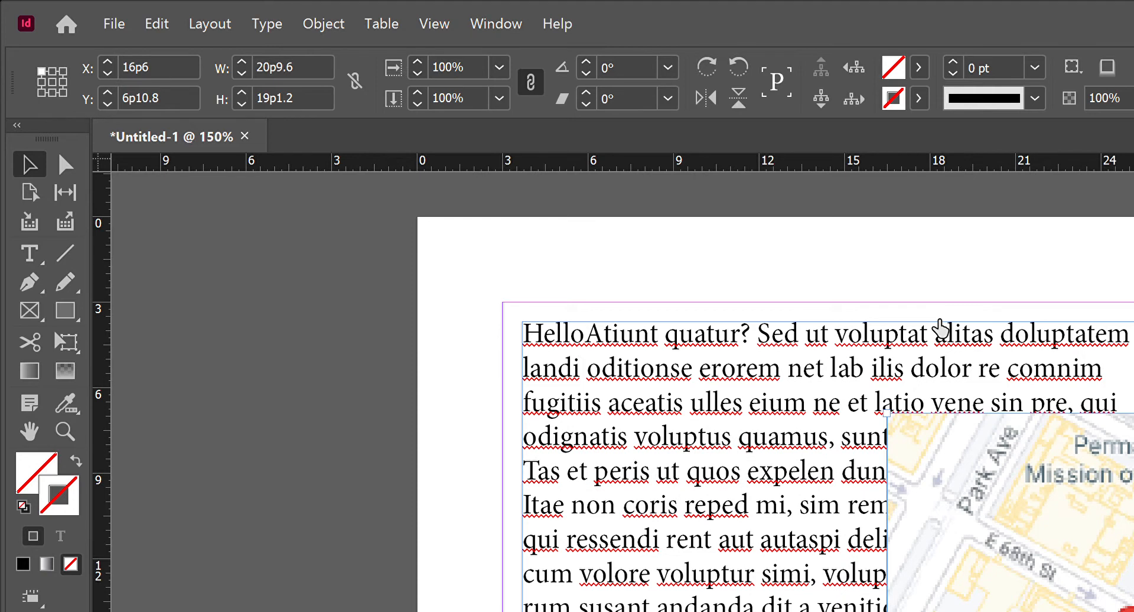
left_click_drag(653, 321, 718, 324)
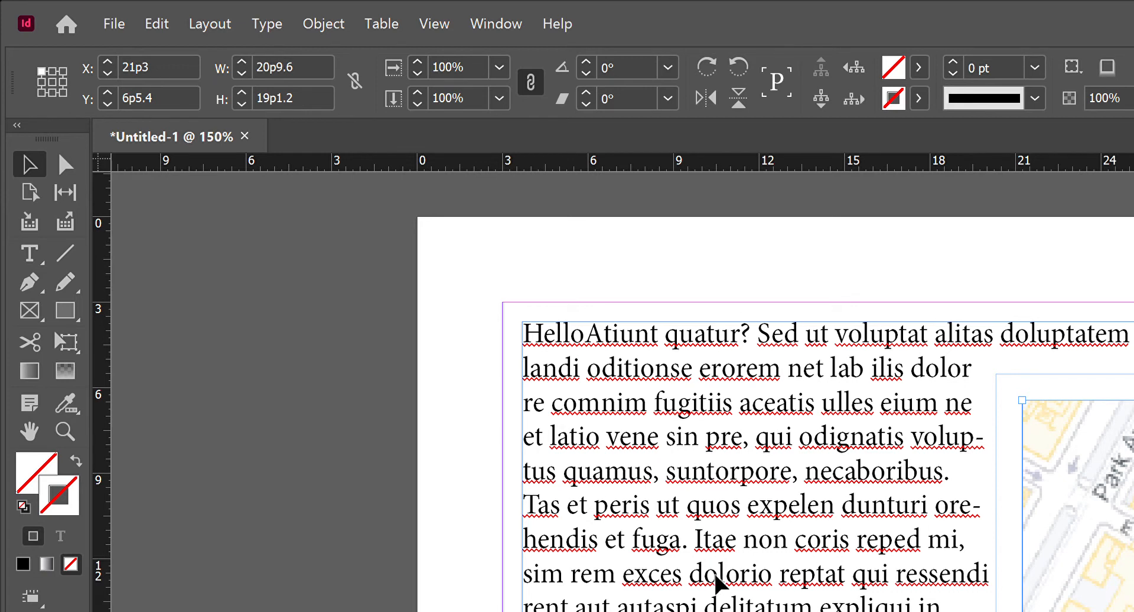
left_click(652, 7)
key("ctrl+shift+a")
Step: Select the map content inside its frame and shift it to an offset of about X -6p9.6, Y -5p10.2 within the frame
key("z")
key("space")
left_click_drag(804, 454, 534, 400)
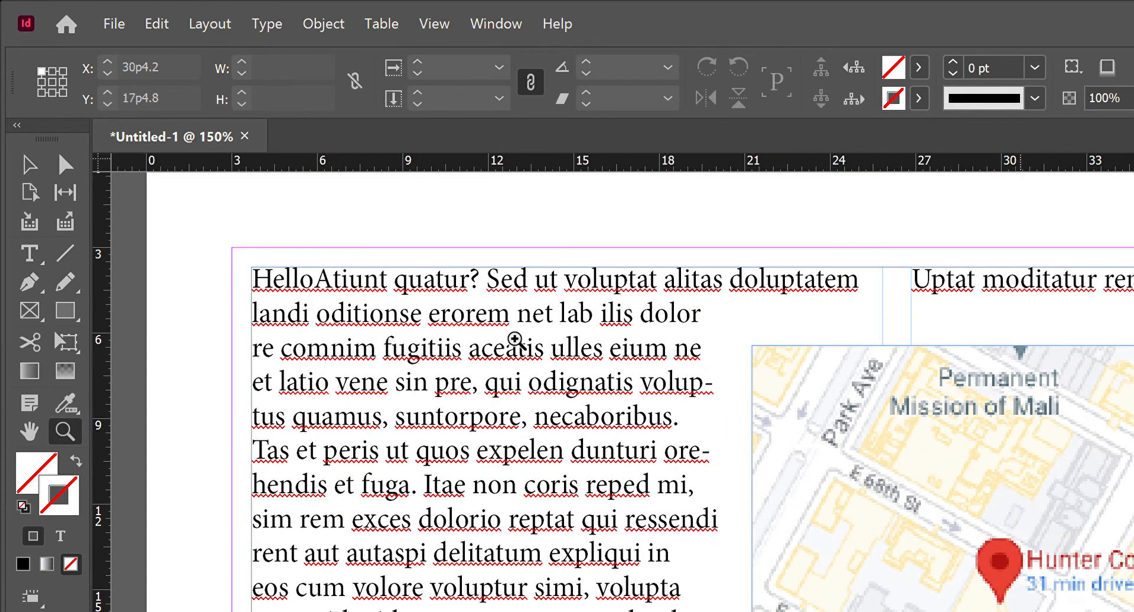
key("v")
double_click(500, 371)
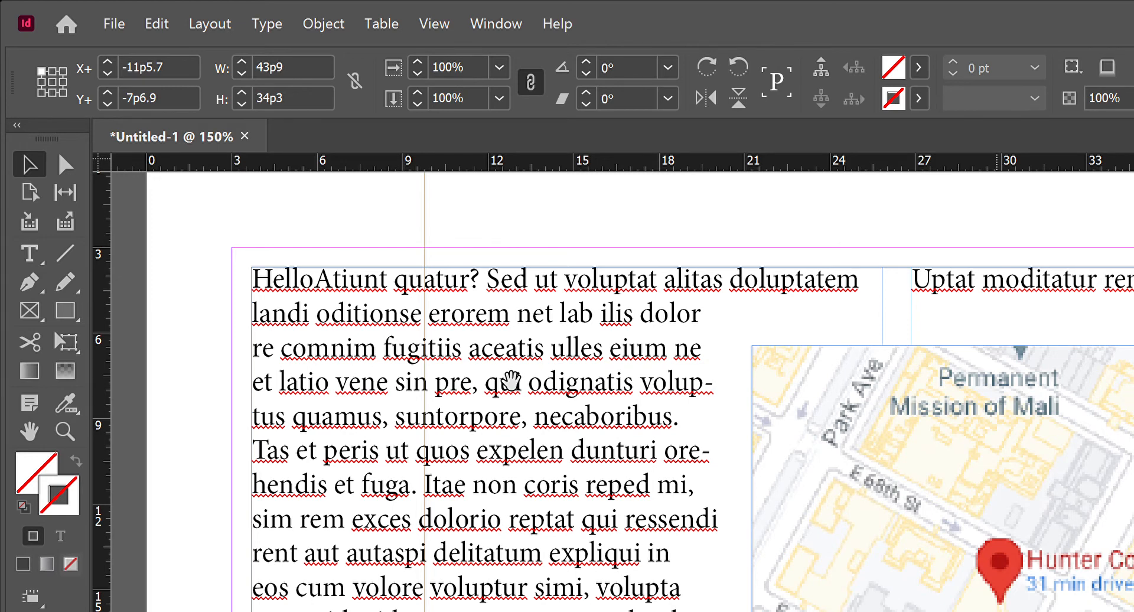
left_click_drag(494, 383, 553, 391)
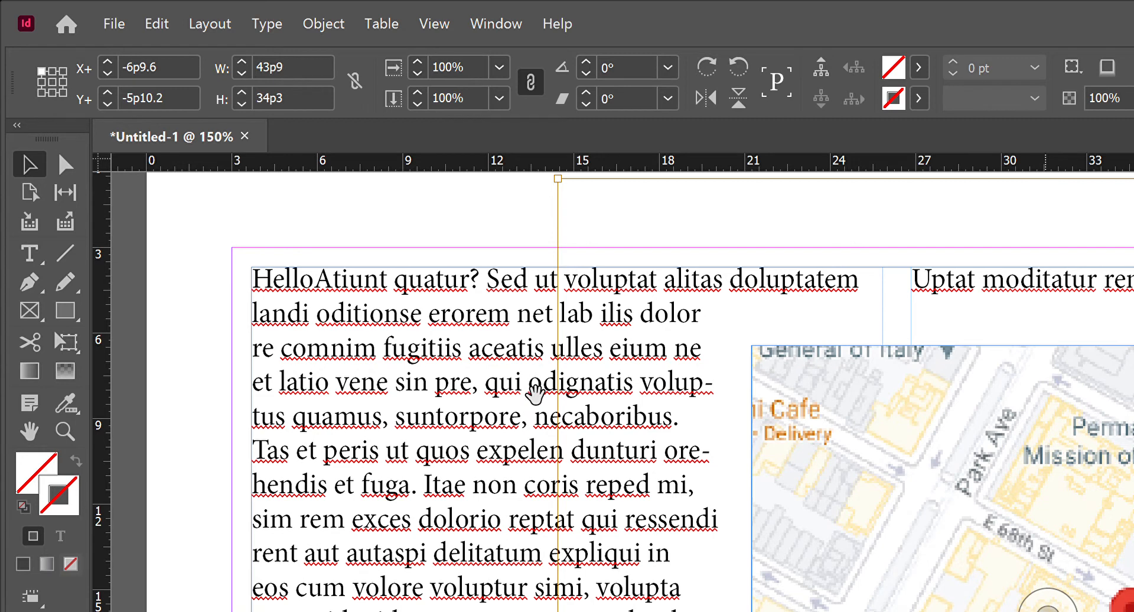
Step: Shift the map content within its frame to an offset of about X -8p1.2, Y -7p2.4, and select the map frame itself
left_click_drag(519, 399, 584, 390)
mouse_move(481, 380)
left_mouse_down()
mouse_move(547, 384)
mouse_move(478, 401)
mouse_move(488, 392)
left_mouse_up()
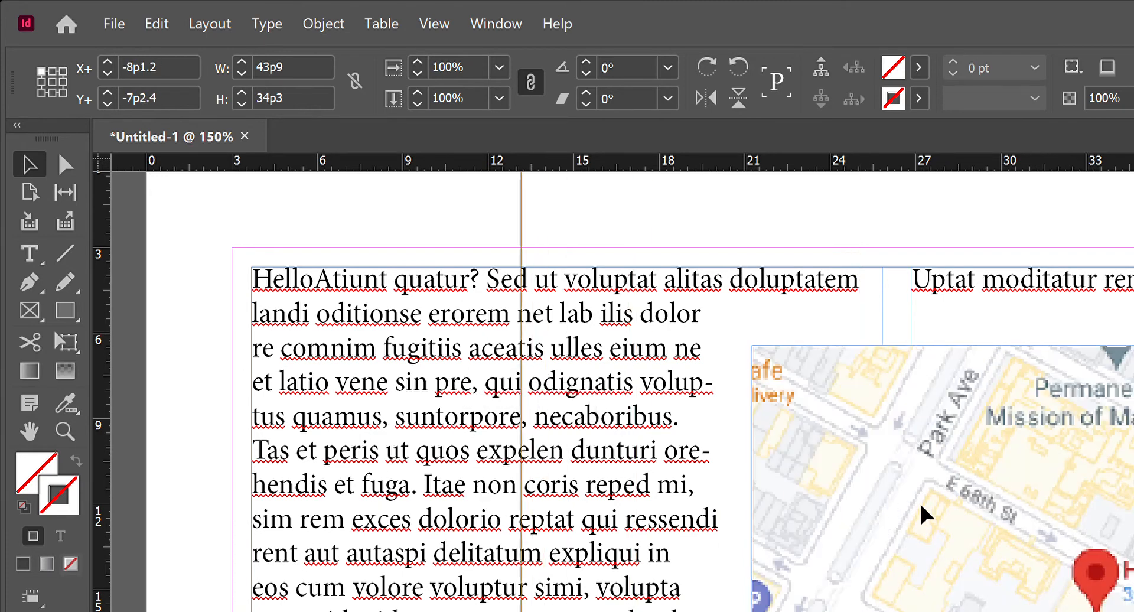
key("ctrl+shift+a")
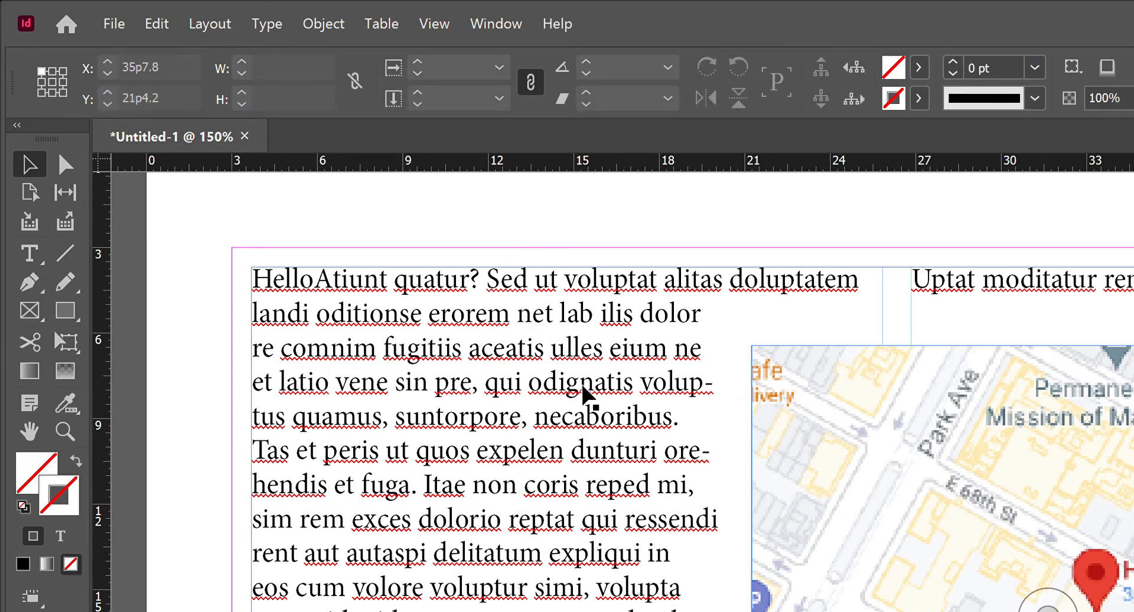
left_click(562, 394)
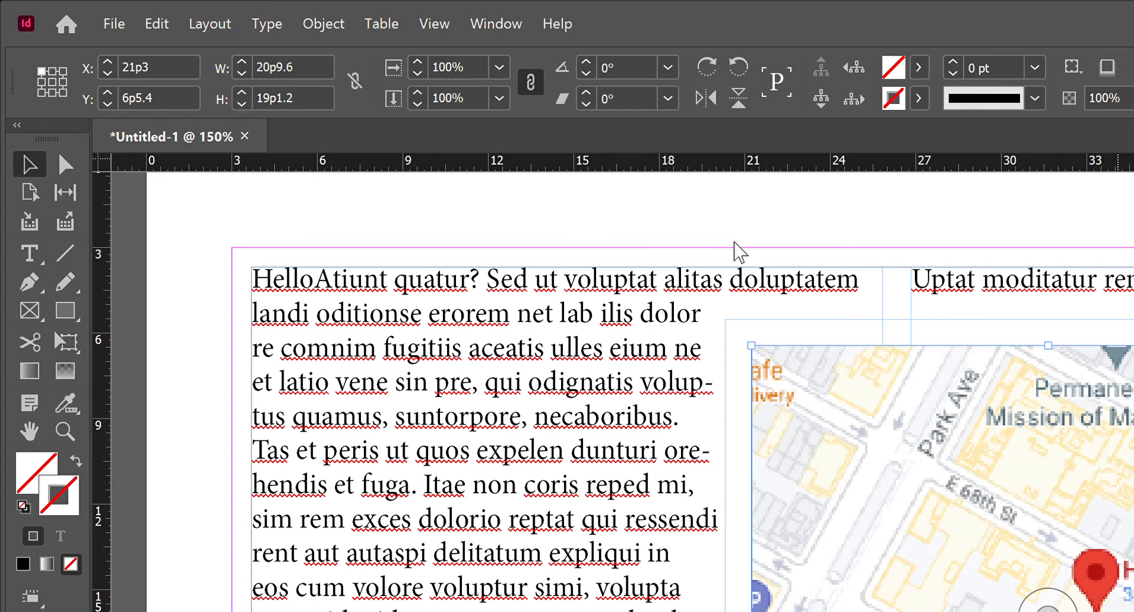
left_click(939, 546)
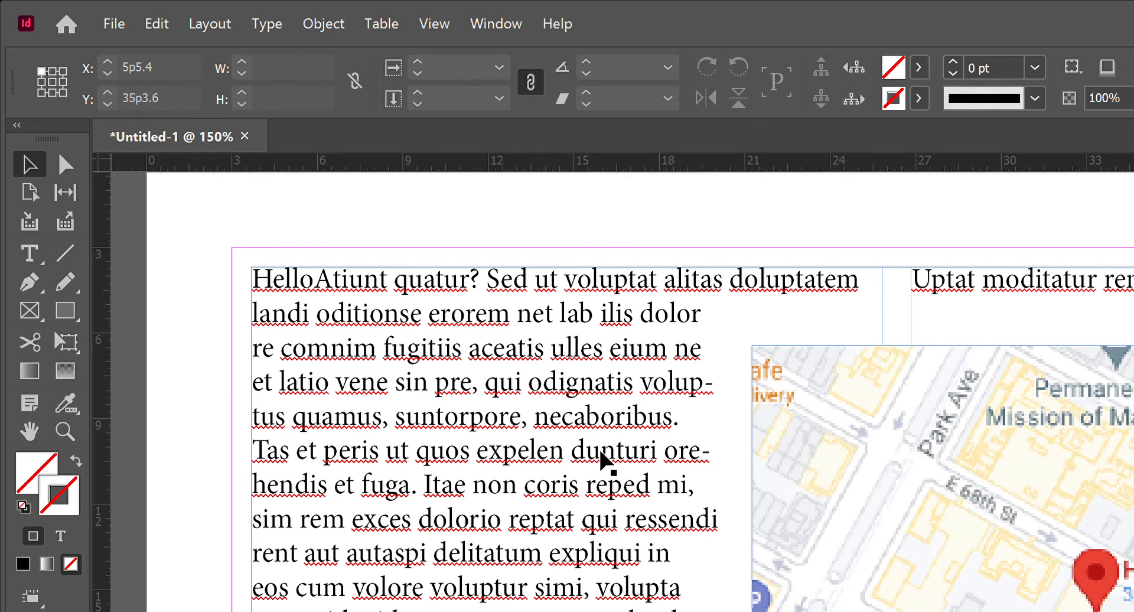
left_click(815, 440)
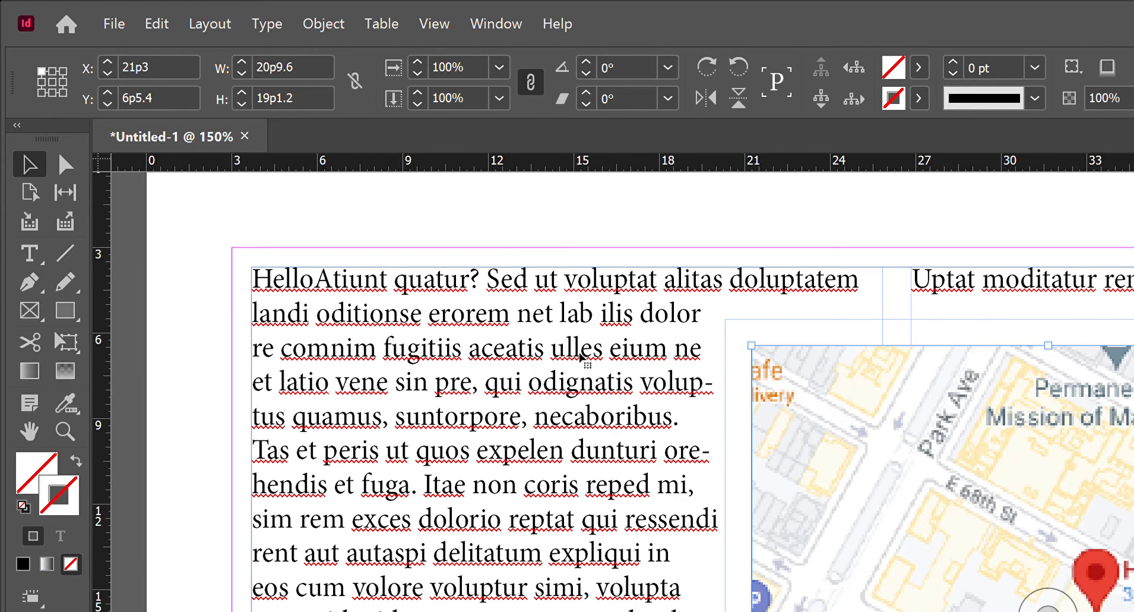
Step: Reposition the map content within its frame to an offset of about X -7p6, Y -1p10.8, and deselect it
left_click_drag(570, 374, 570, 374)
key("ctrl+z")
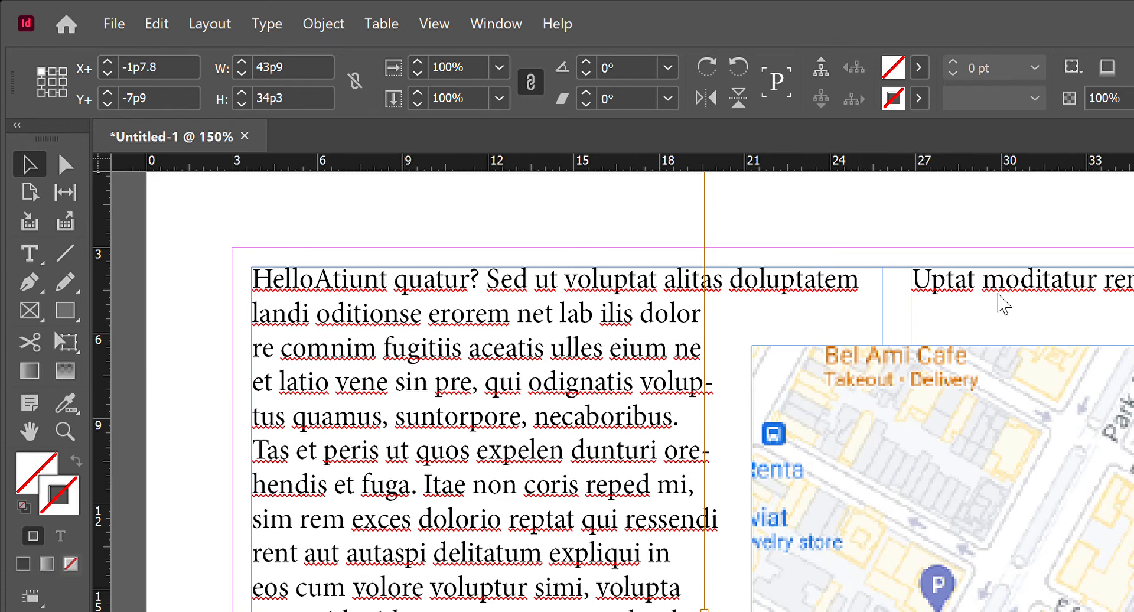
left_click_drag(435, 581, 578, 258)
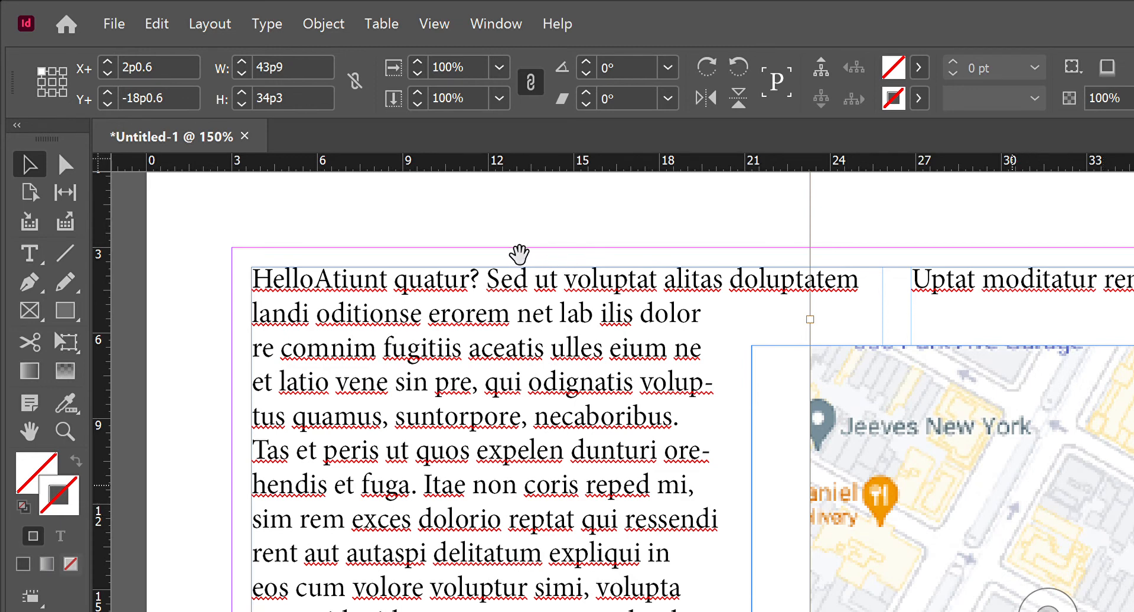
left_click_drag(509, 254, 502, 282)
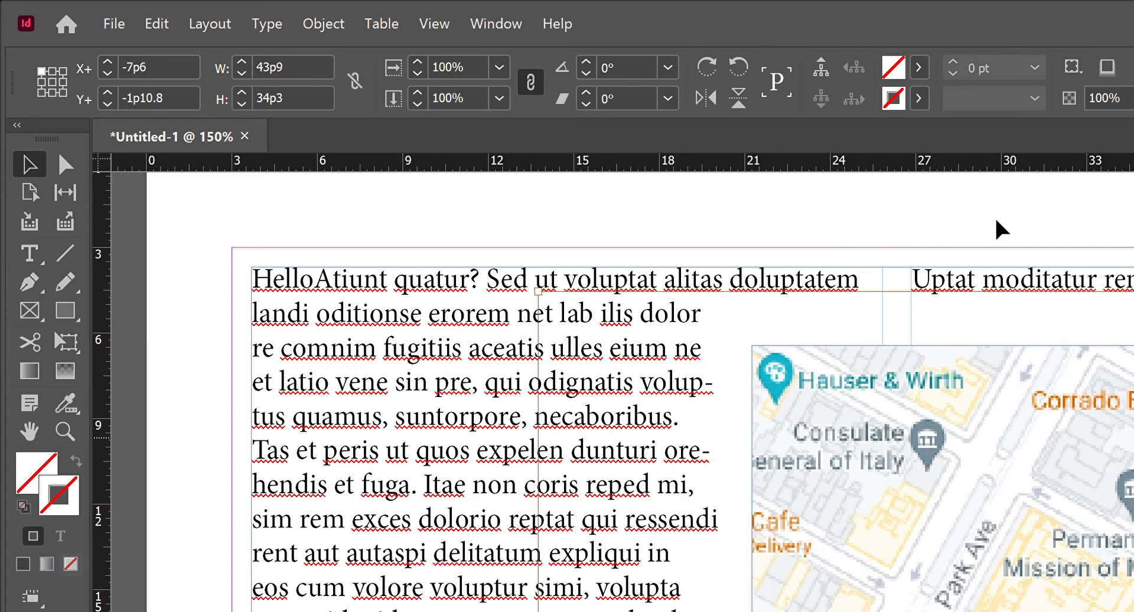
left_click(957, 196)
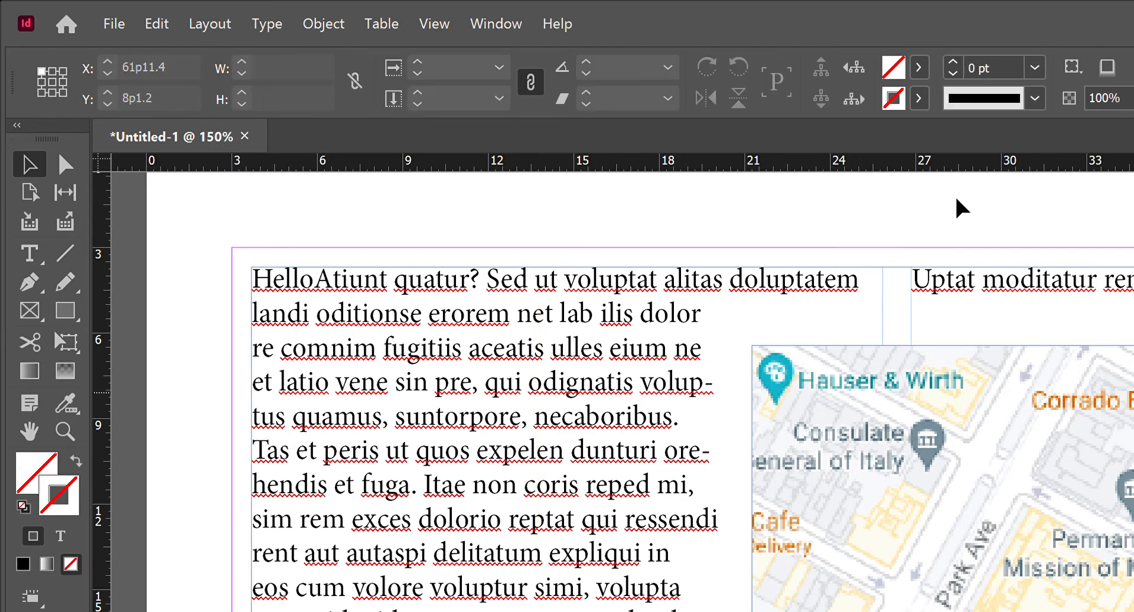
Step: Fit the map content proportionally inside its frame
left_click(567, 260)
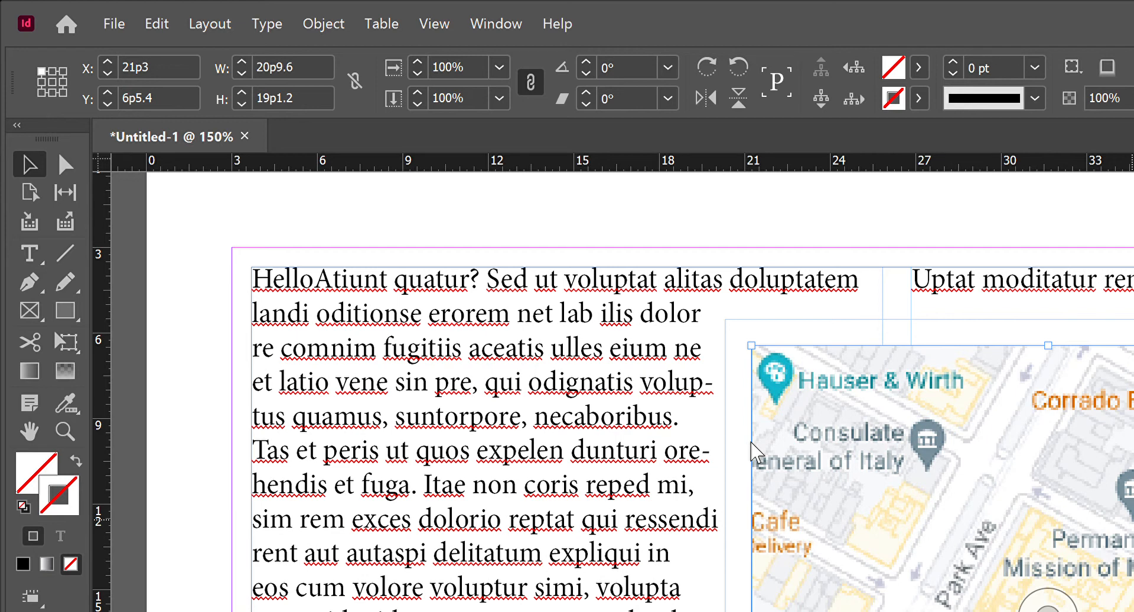
key("ctrl+alt+shift+e")
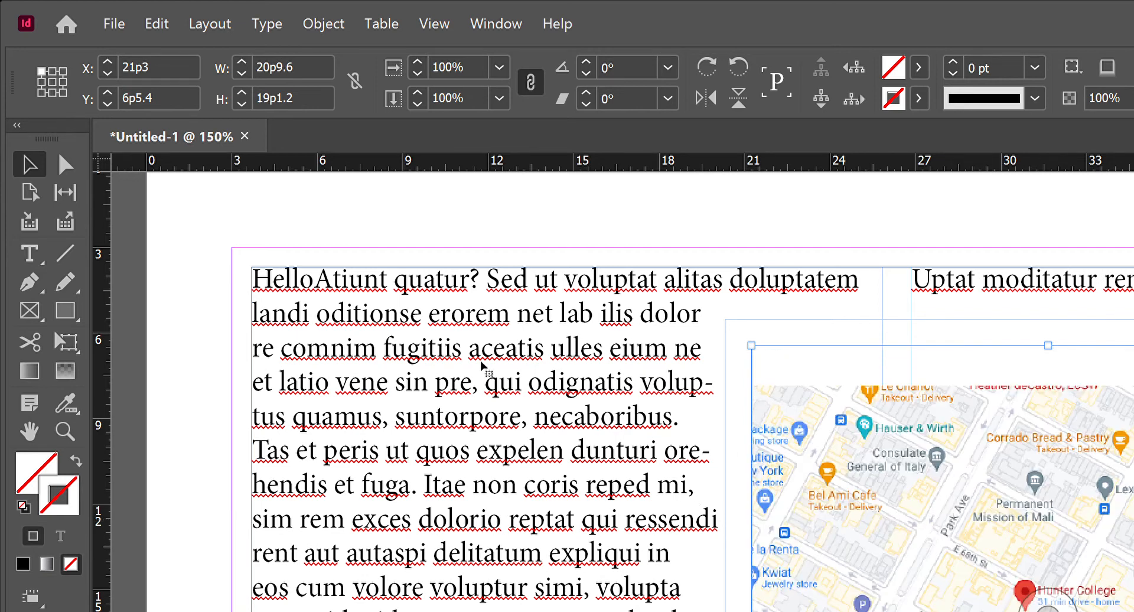
key("ctrl+shift+a")
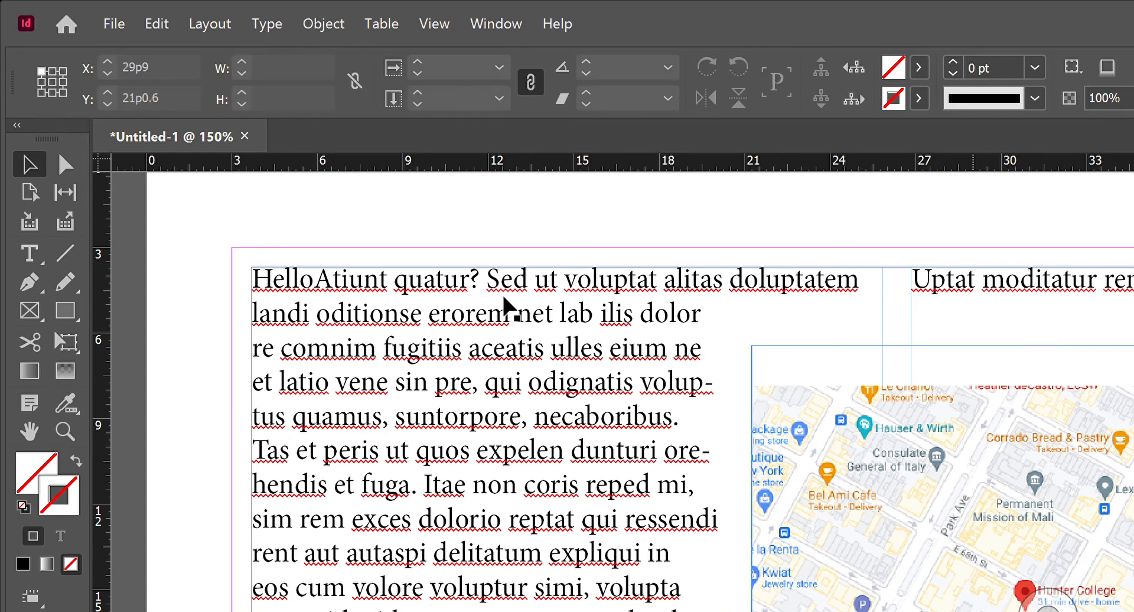
Step: Fit the map frame to its content so that no empty space surrounds the map
left_click(555, 353)
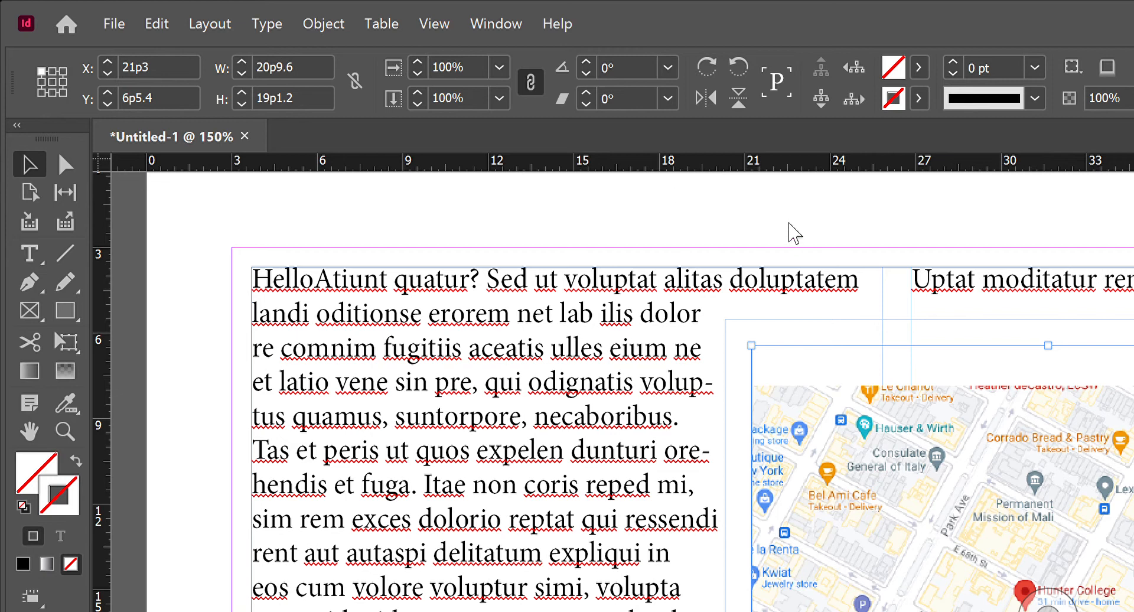
key("ctrl+alt+c")
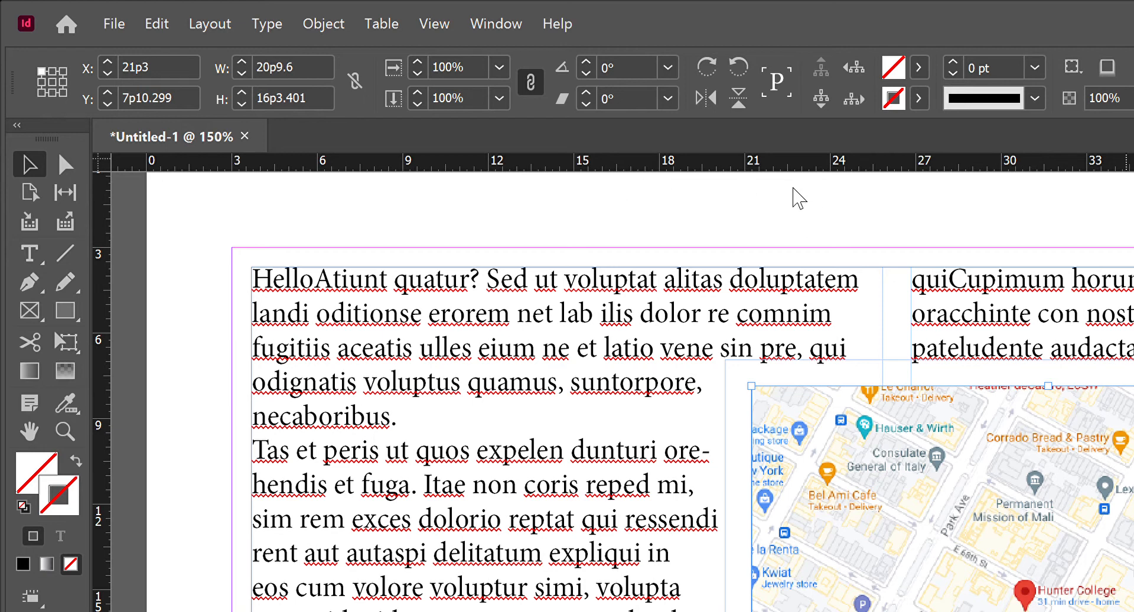
left_click(701, 404)
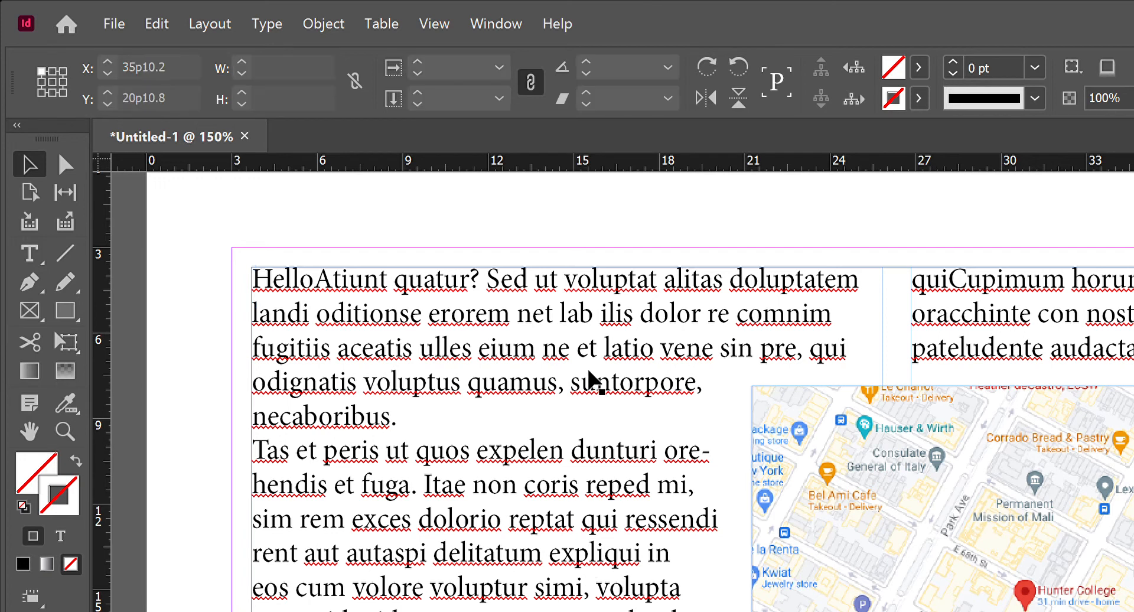
Step: Try a drop shadow and an inner shadow on the map frame, and undo the effects
left_click(590, 364)
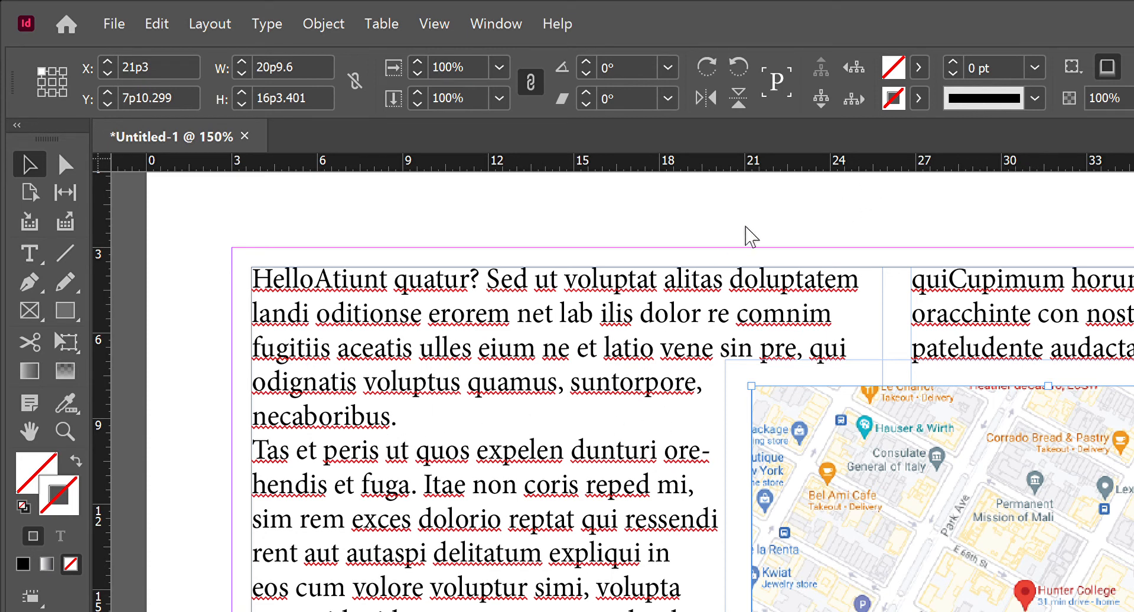
key("ctrl+z")
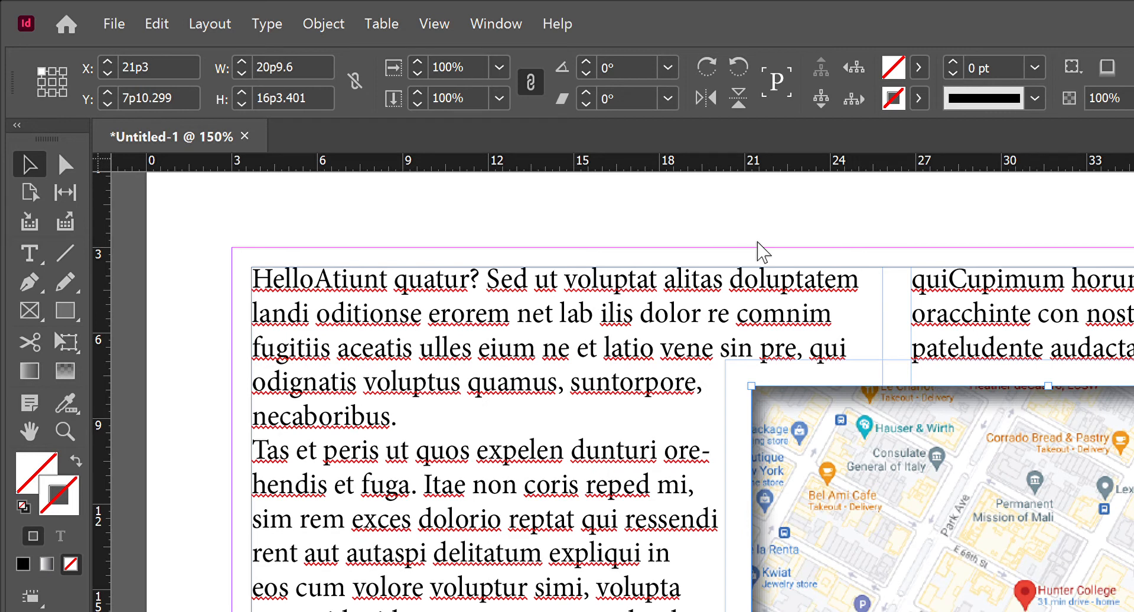
key("ctrl+shift+z")
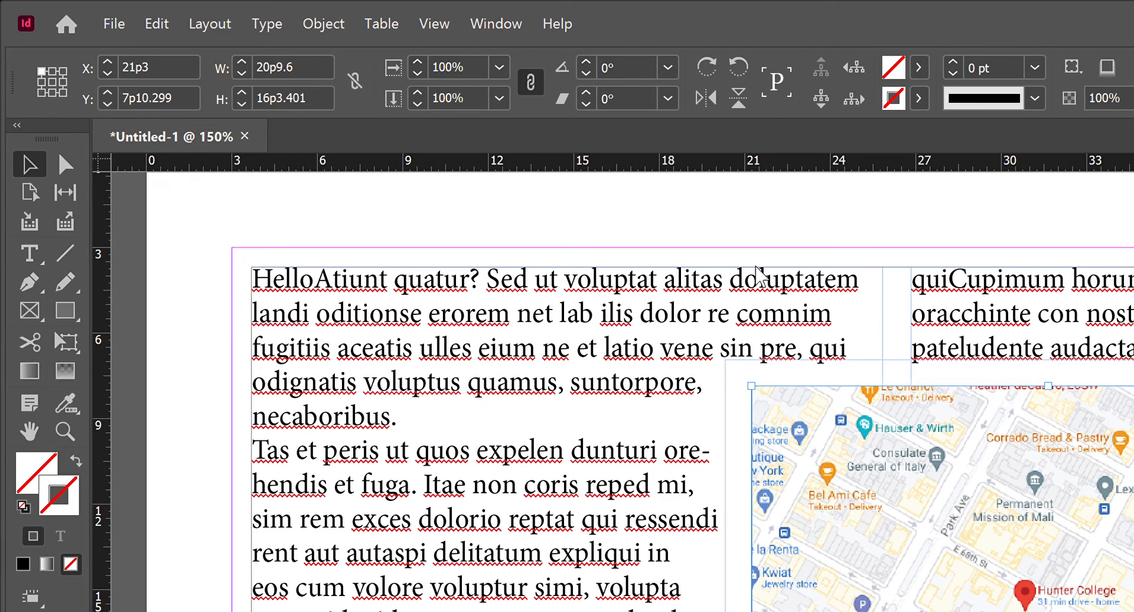
key("ctrl+z")
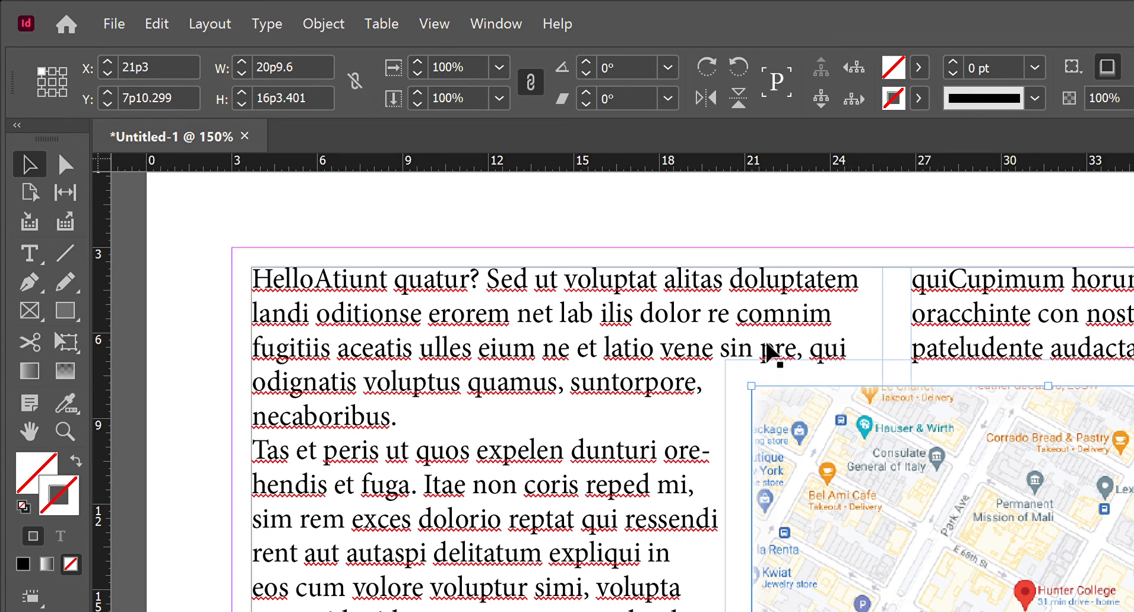
key("ctrl+z")
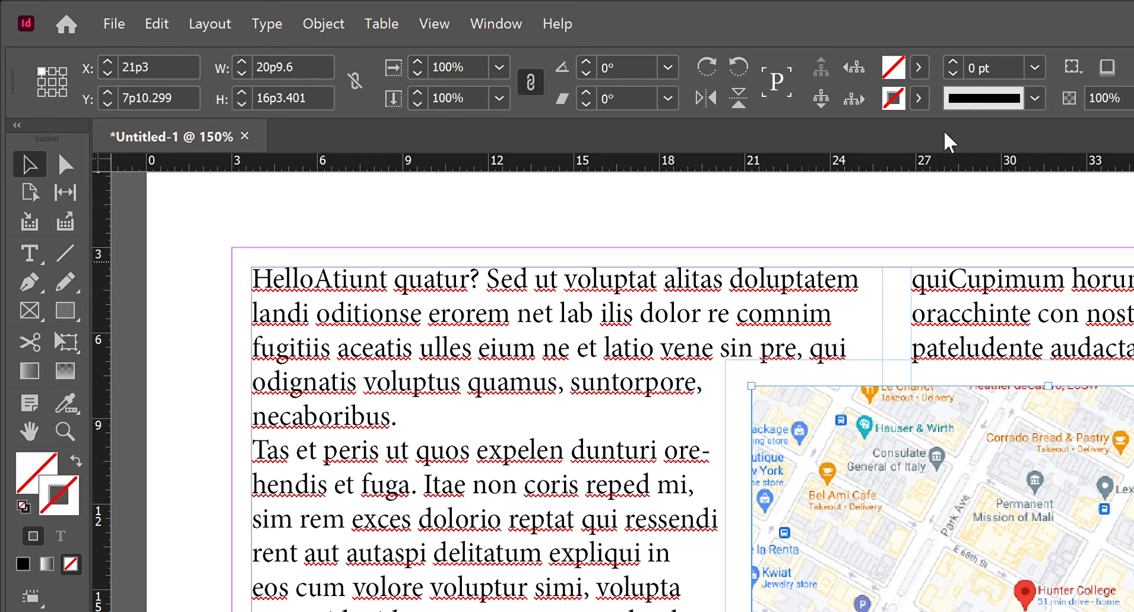
Step: Give the map frame a black stroke of 3 pt
key("d")
key("Up")
key("Up")
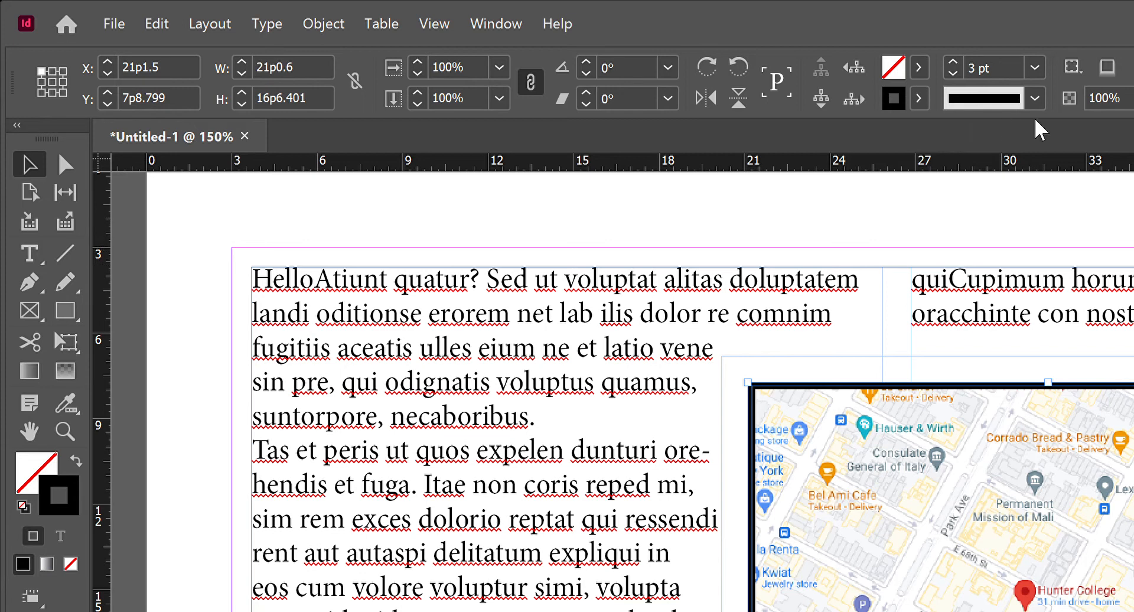
Step: Try green and blue for the map frame's stroke, and settle on pink
key("i")
left_click(980, 222)
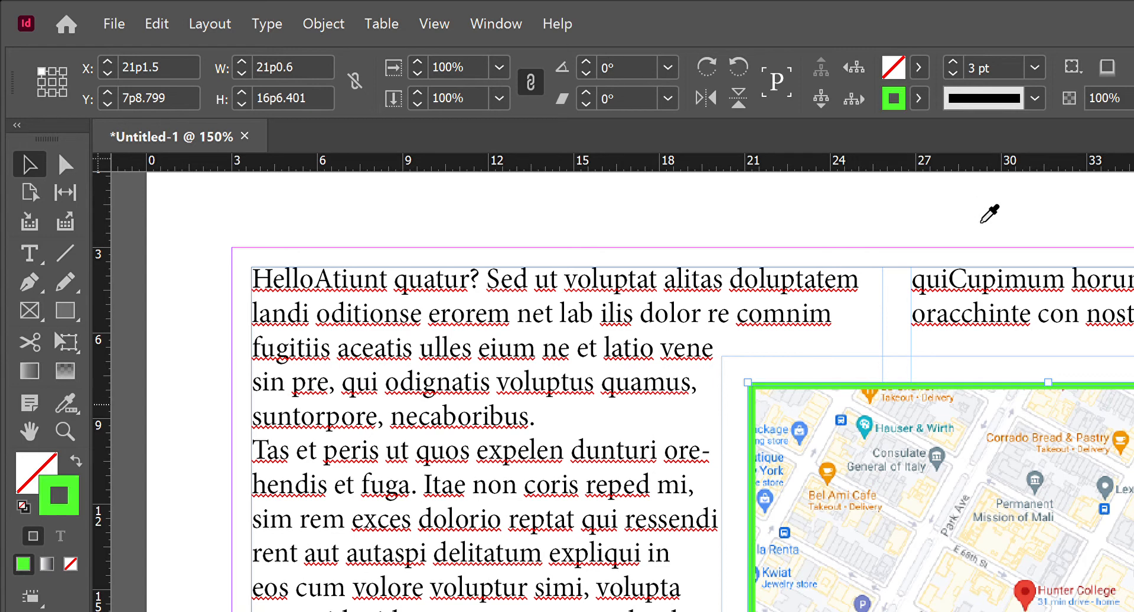
left_click(1006, 222)
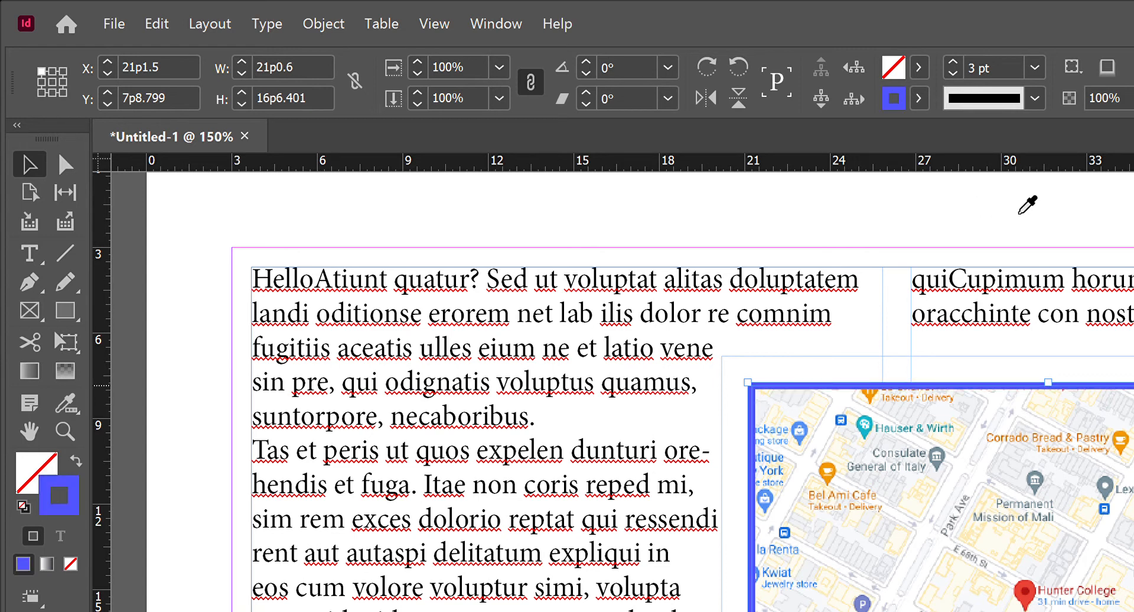
left_click(1015, 213)
left_click(1015, 216)
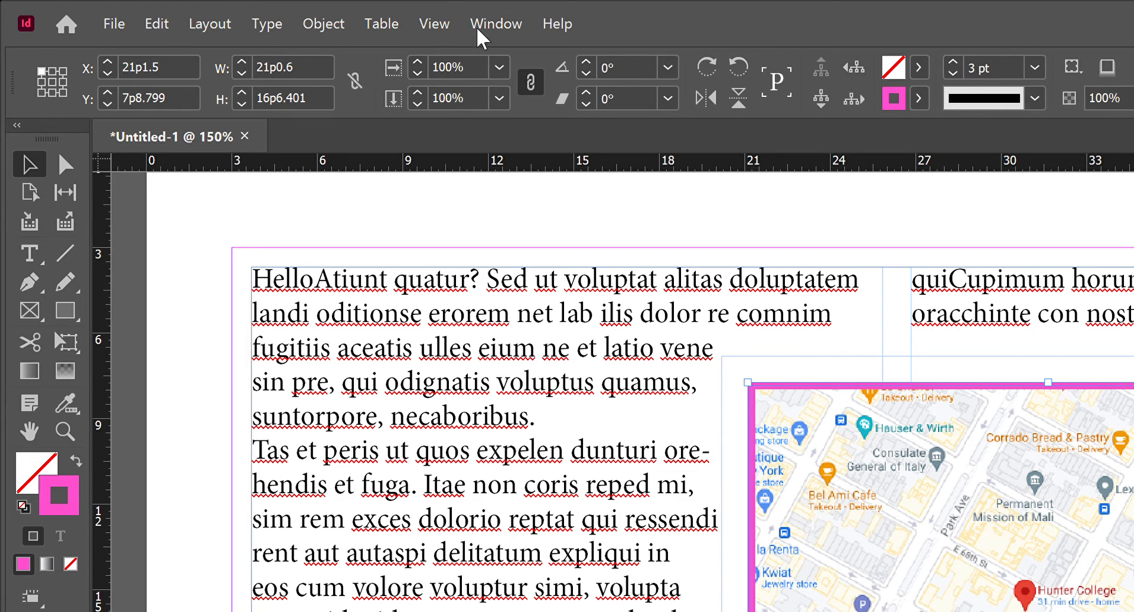
Step: Increase the map frame's stroke weight to 4 pt and deselect the frame
left_click(952, 60)
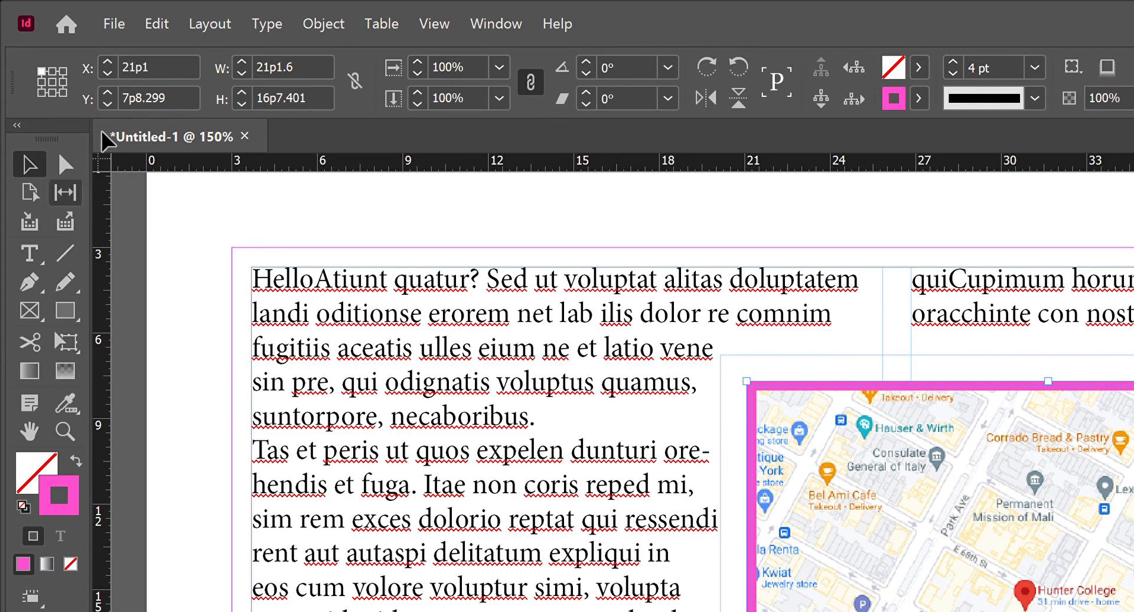
left_click(447, 308)
key("ctrl+shift+a")
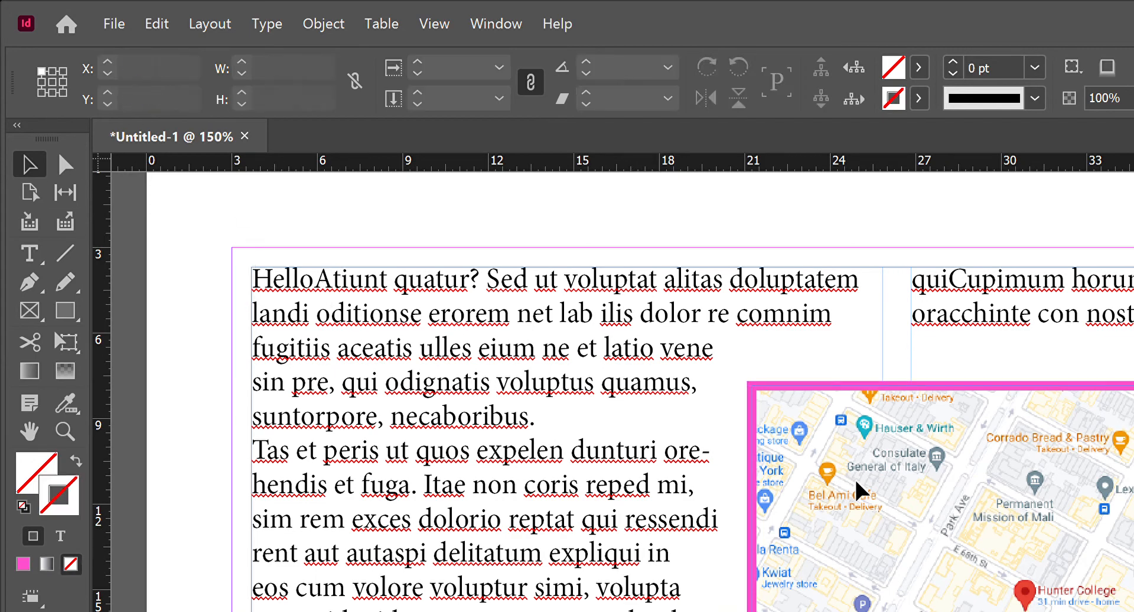
Step: Draw a second text frame below the two-column text at about X 3p7.2, Y 32p6, about 43p4.8 wide and 29p4.8 high
key("ctrl+0")
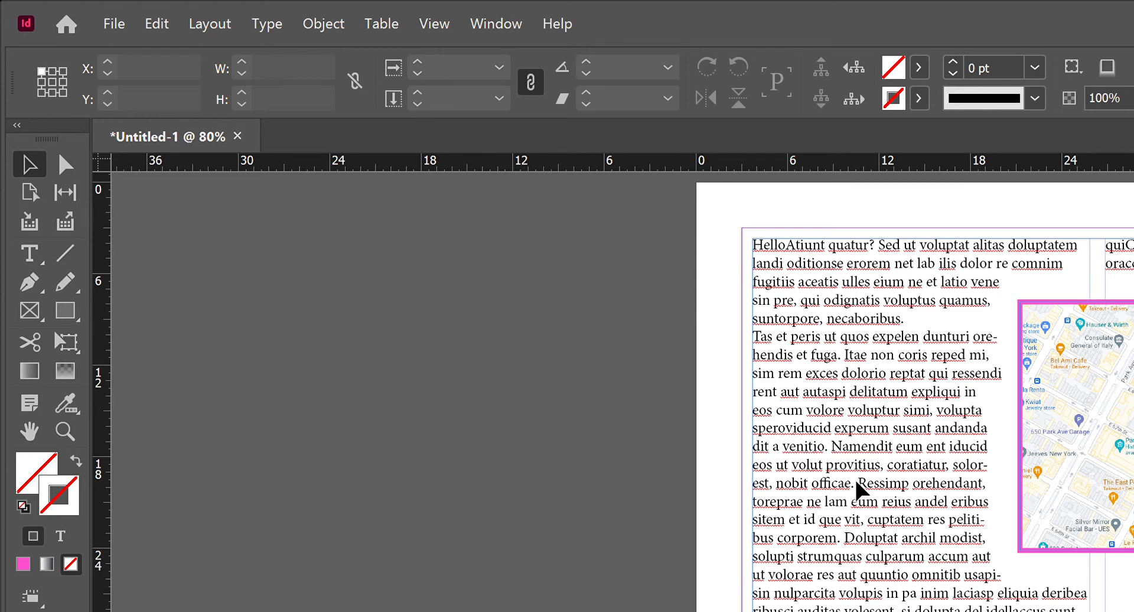
key("t")
left_click_drag(392, 354, 721, 575)
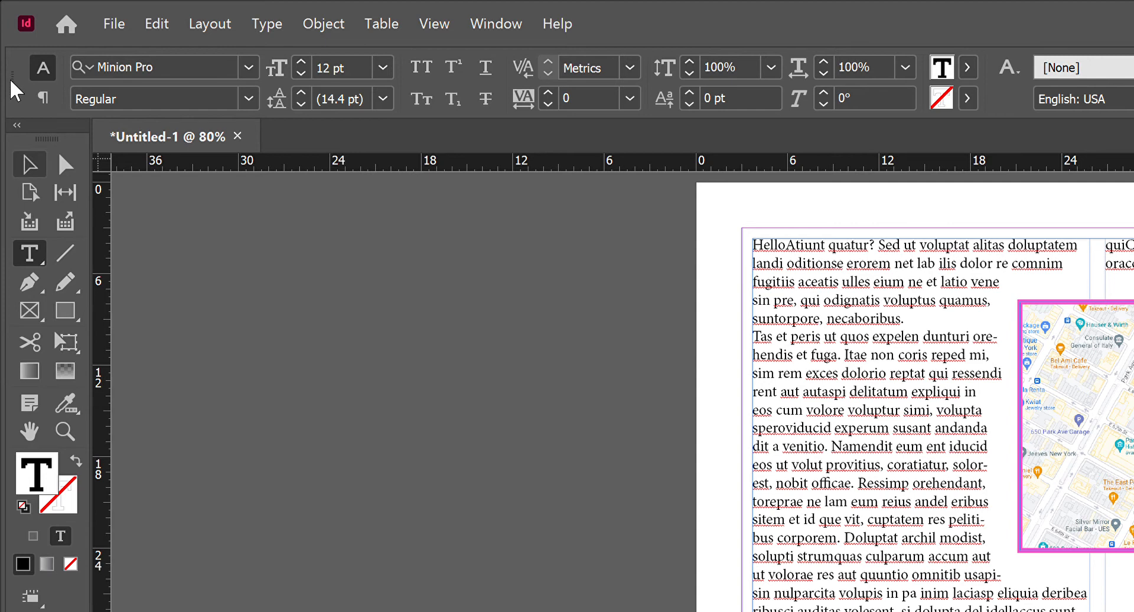
key("Escape")
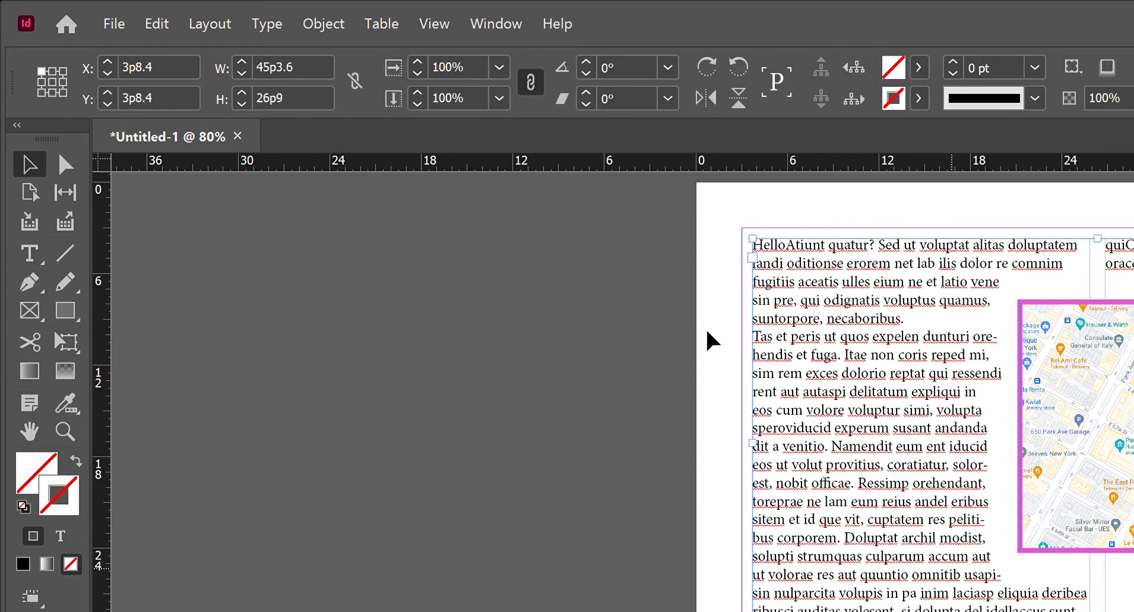
Step: Shrink the two-column text frame to about 41p9.6 wide and 11p4.8 high, and inspect its overset text marker
left_click_drag(732, 335, 706, 218)
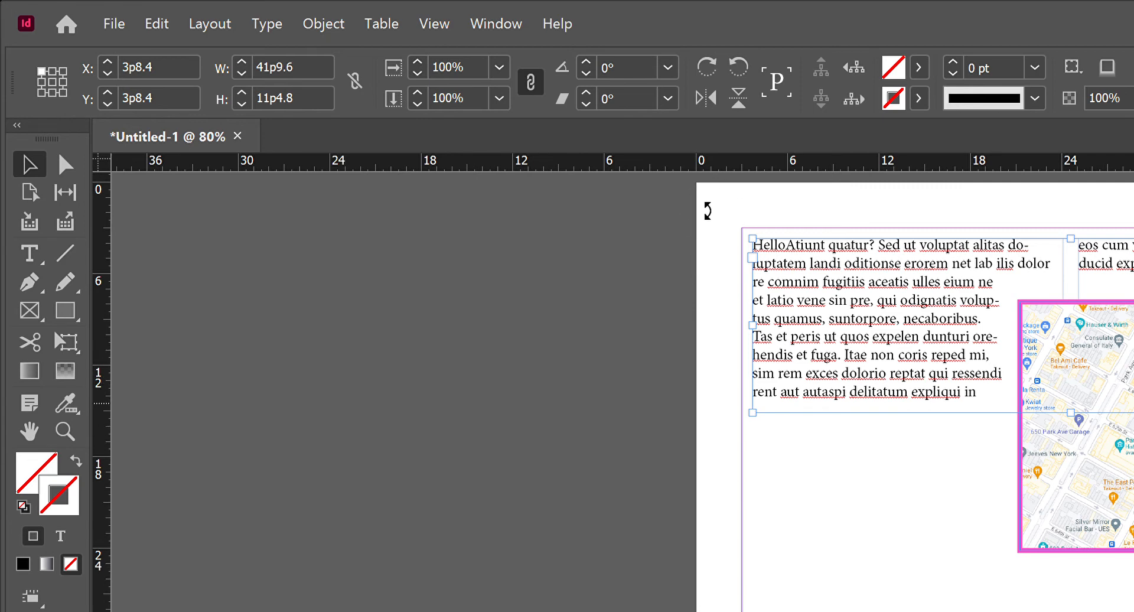
scroll(702, 201, "left", 5)
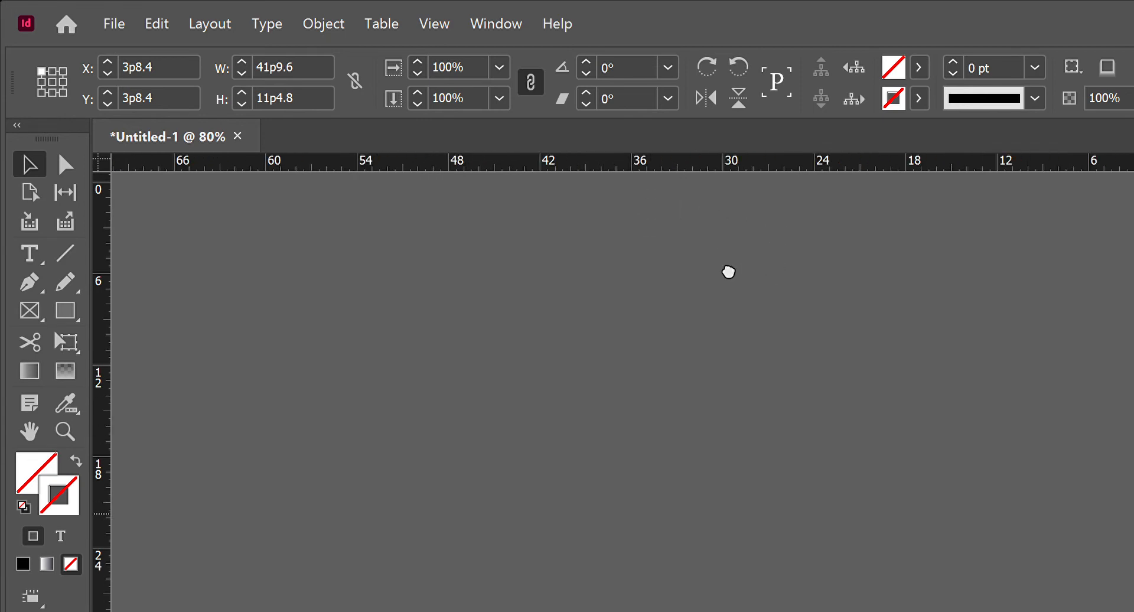
left_click_drag(729, 271, 558, 269)
key("z")
left_click_drag(709, 167, 818, 257)
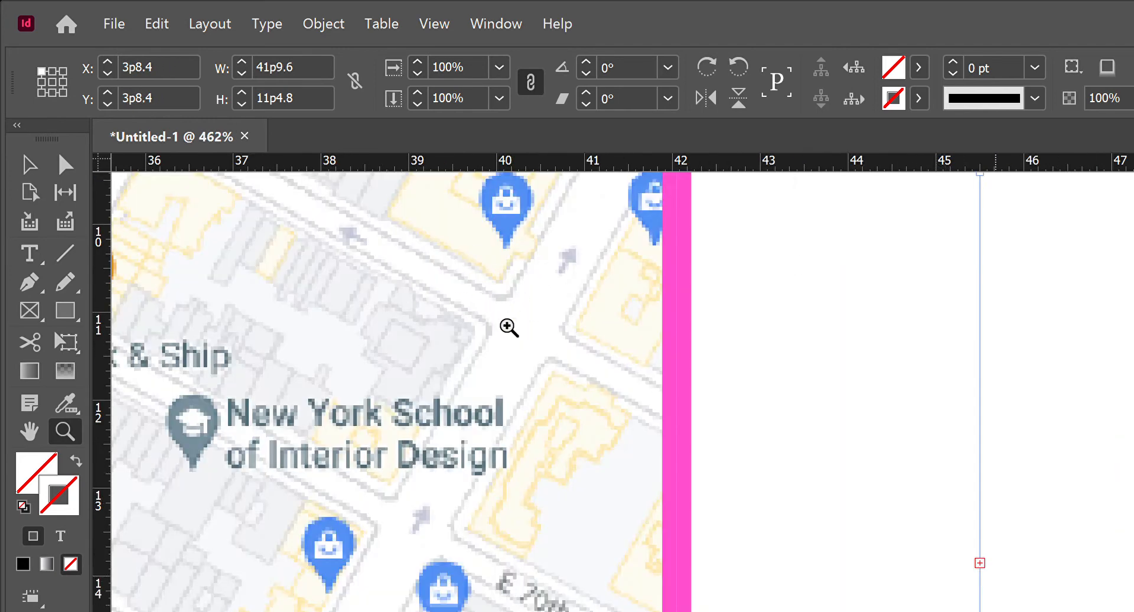
key("ctrl+alt+2")
key("v")
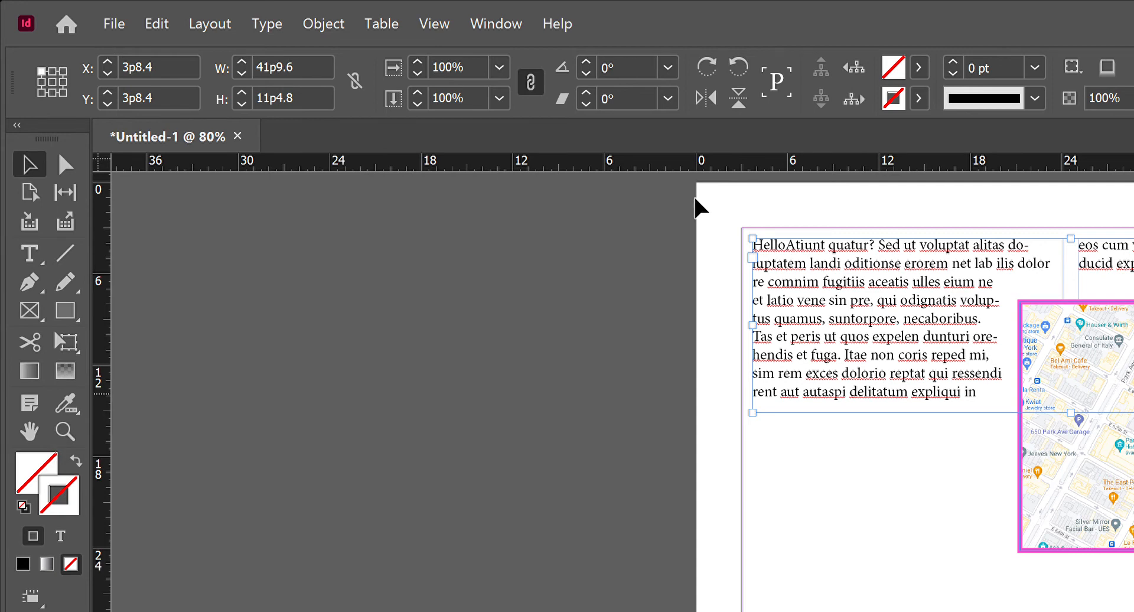
Step: Thread the overset text of the two-column frame into the second text frame below it
left_click(568, 450)
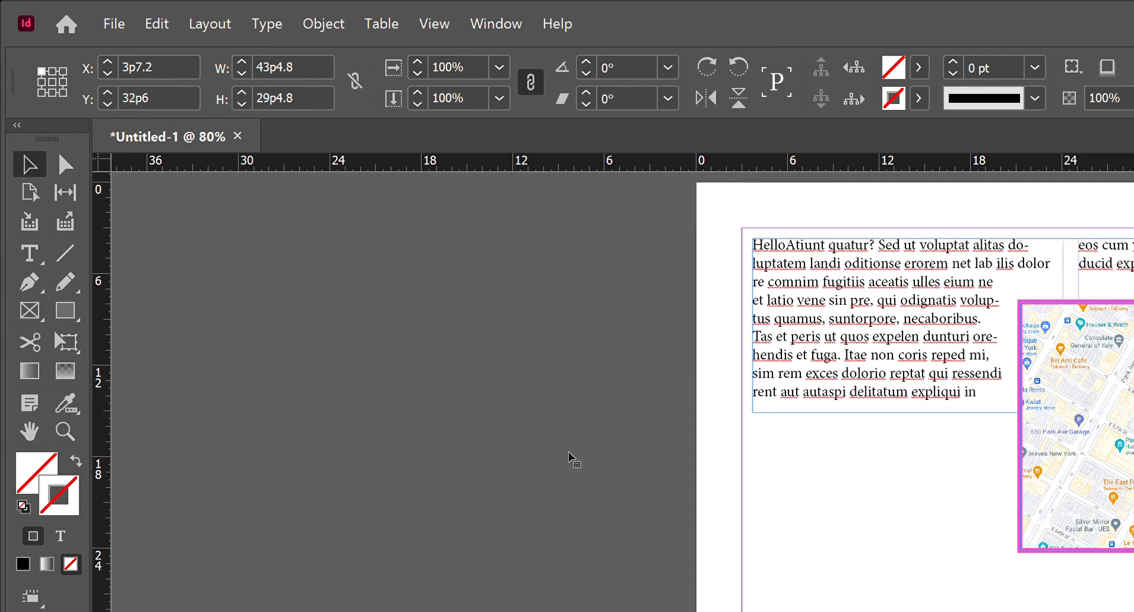
left_click(700, 186)
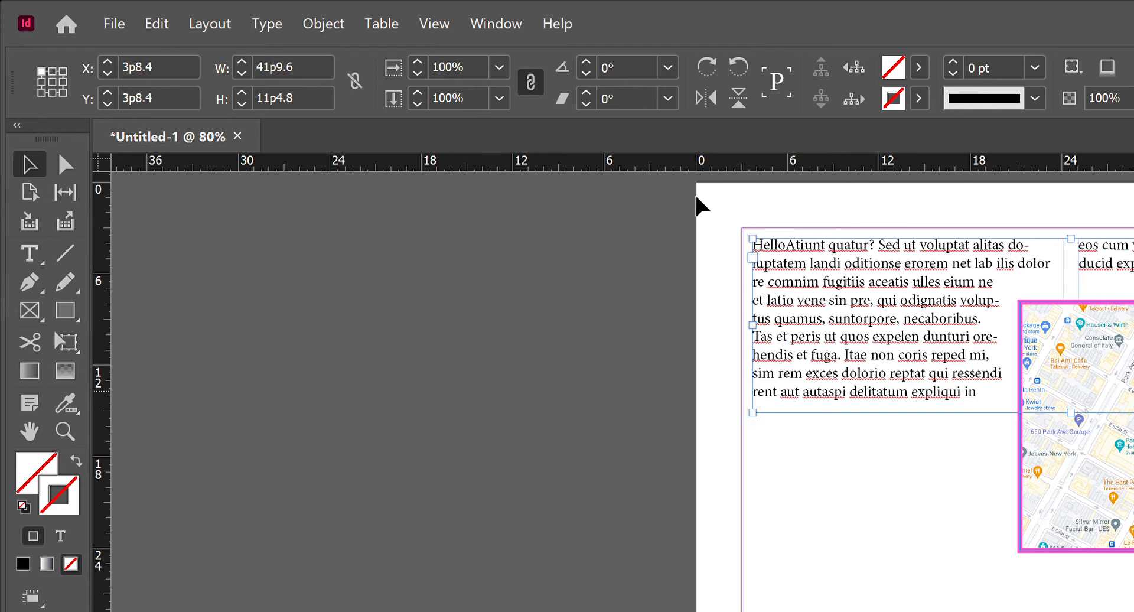
left_click(695, 197)
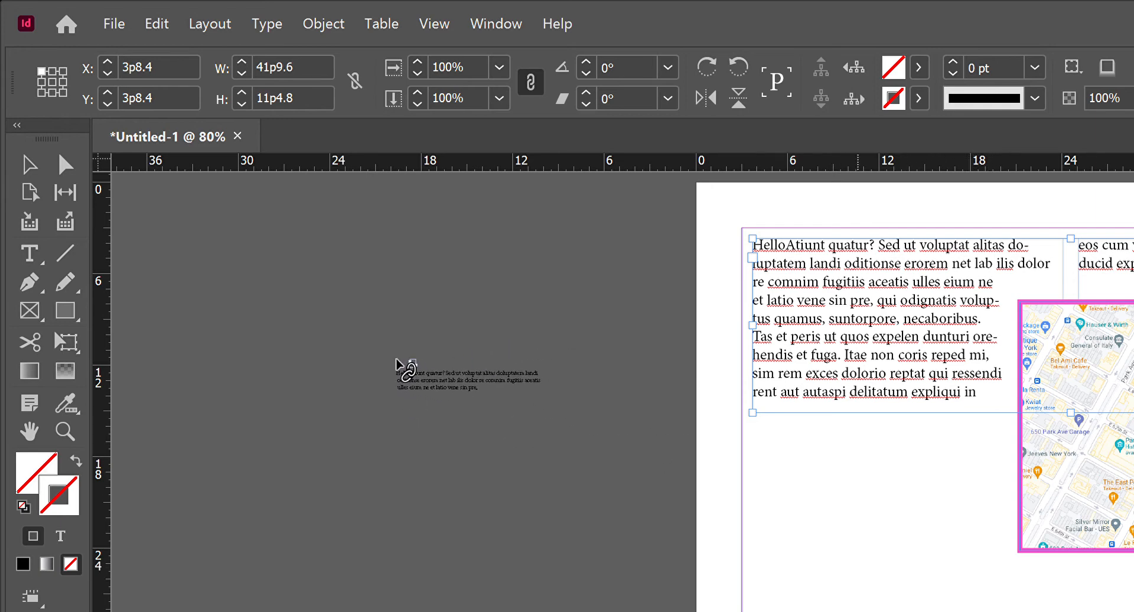
key("ctrl+z")
key("ctrl+z")
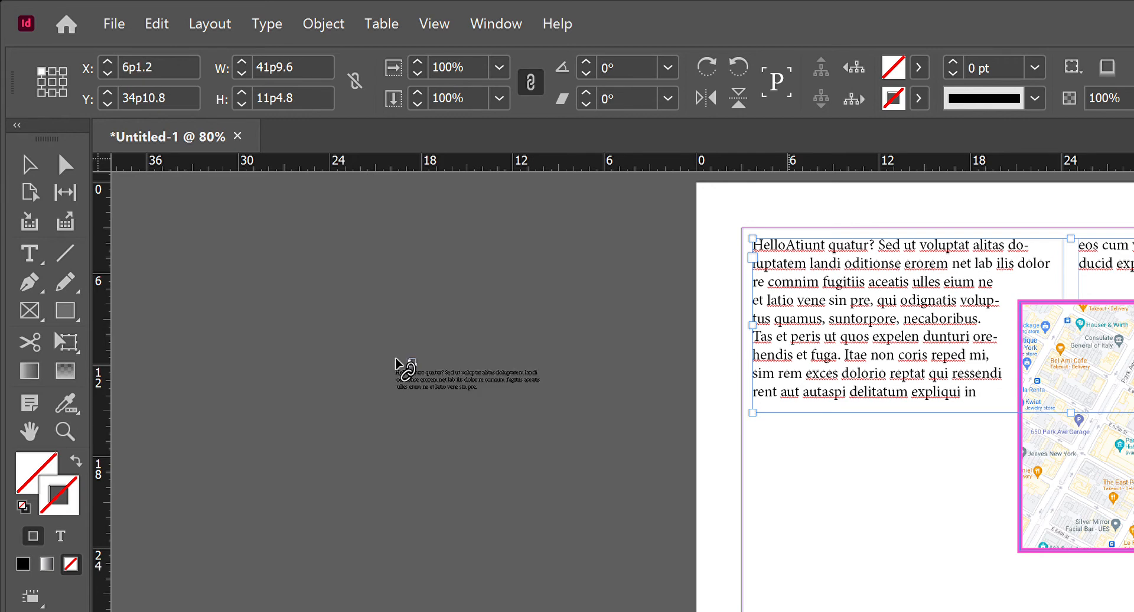
Step: Insert long runs of filler letters k and l inside a word in the two-column frame's first column to push text onward
double_click(925, 302)
type("fkfklfkkfkfk")
type("kkkkkkkkkkkk")
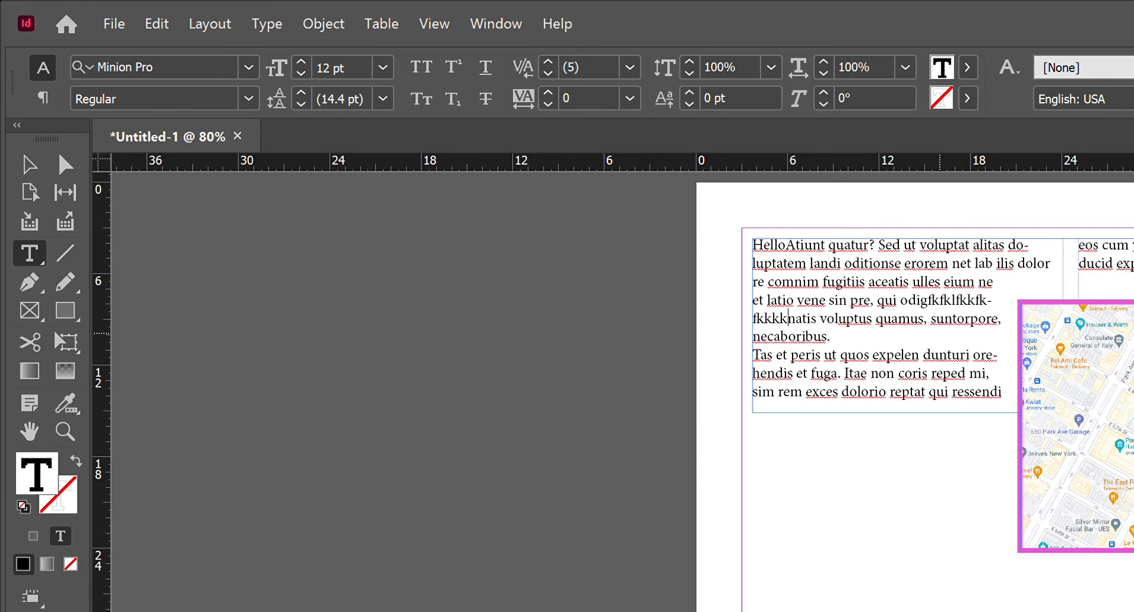
type("kkkkkkkkkkkkkkkkkkkkkkkkkkkkkkkk")
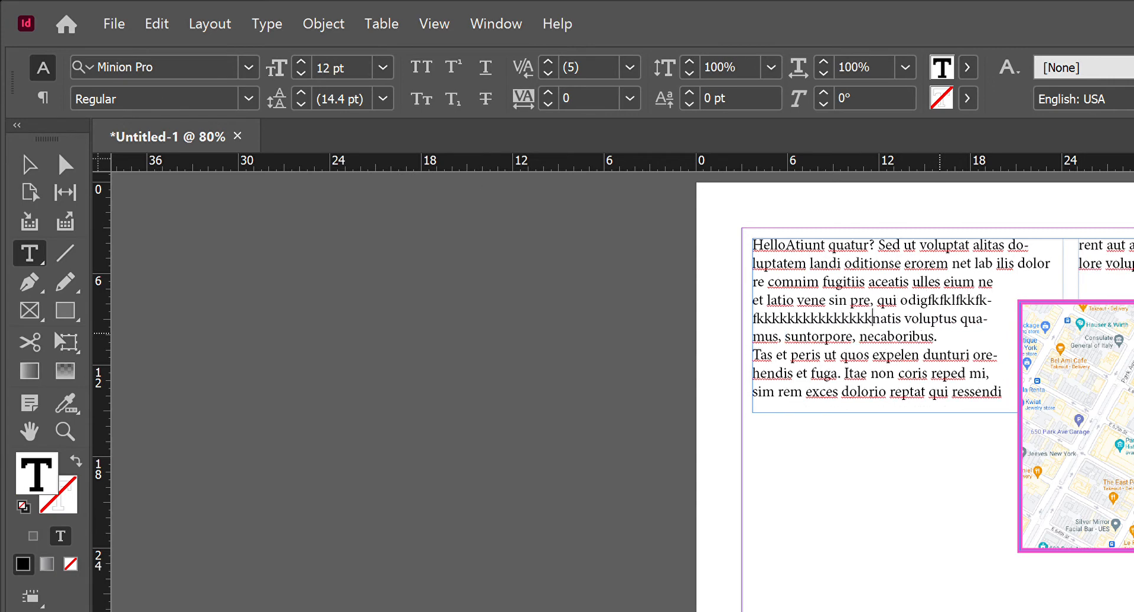
type("kkkkkkkkkkkkkkkkkkkkkkkk")
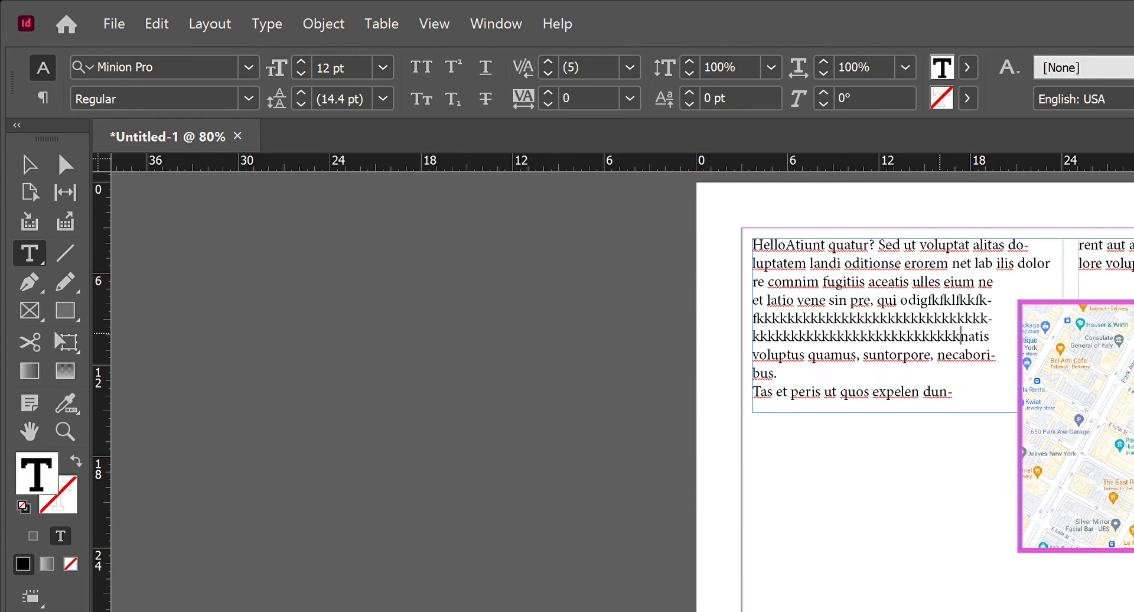
type("llllllllllllllllllllll")
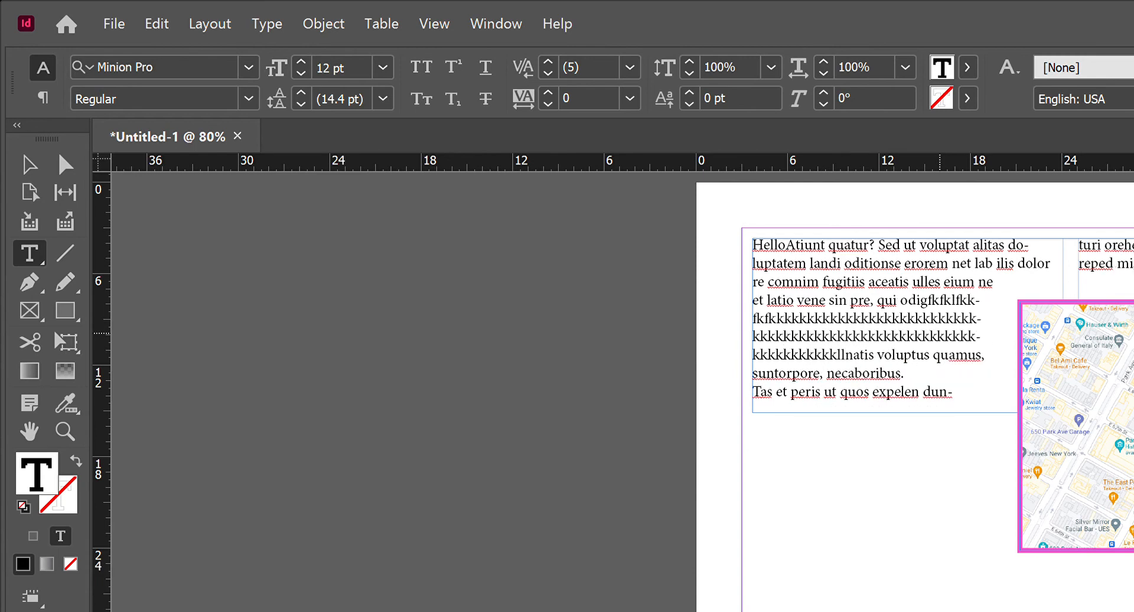
type("llllllllllllllllllllllllllllllll")
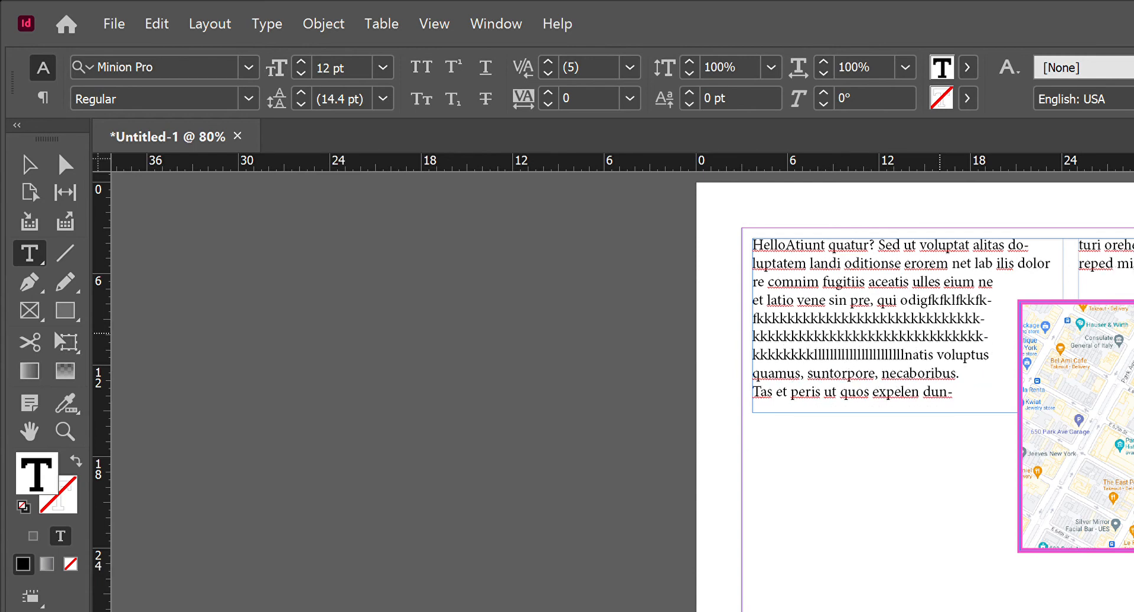
type("llllllllllllllllllll")
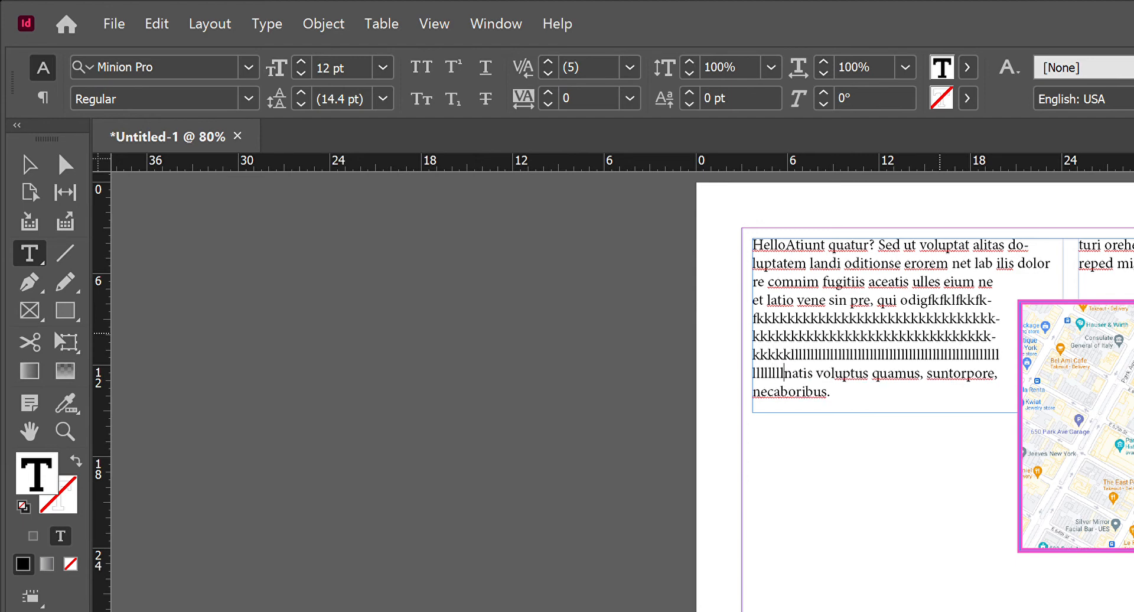
type("lllllllllllll")
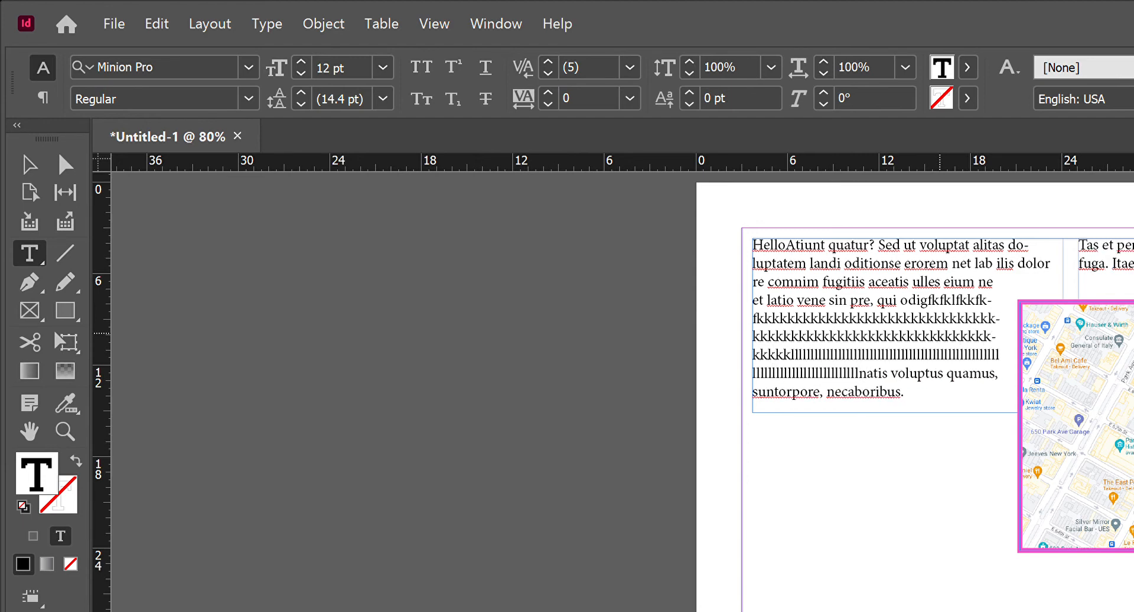
key("Escape")
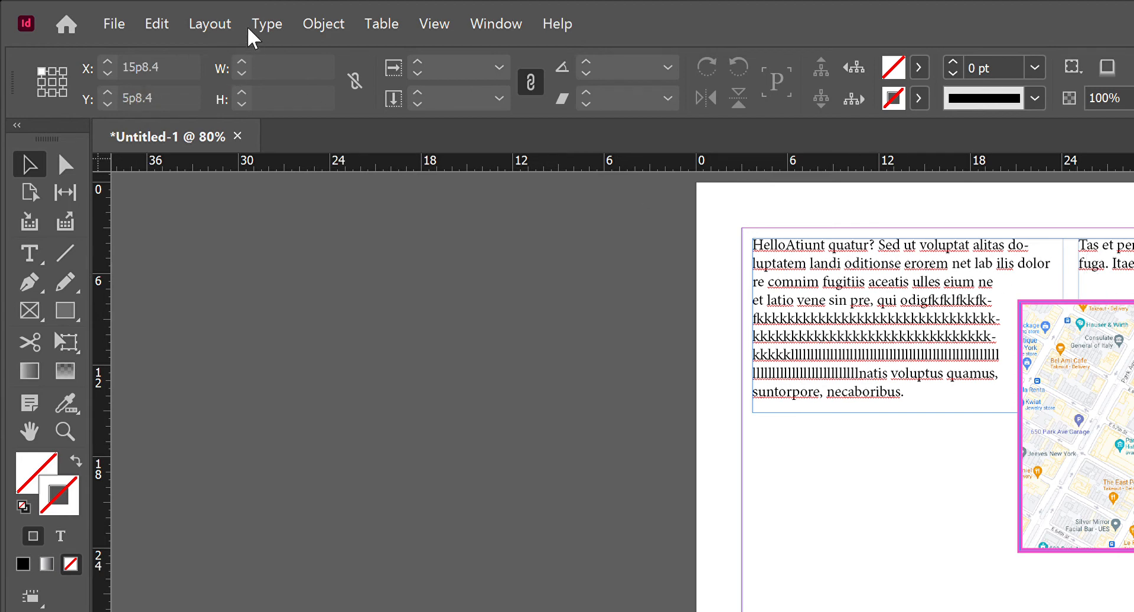
Step: Browse through the document's blank page spreads
left_click(496, 24)
key("shift+Page_Down")
key("shift+Page_Down")
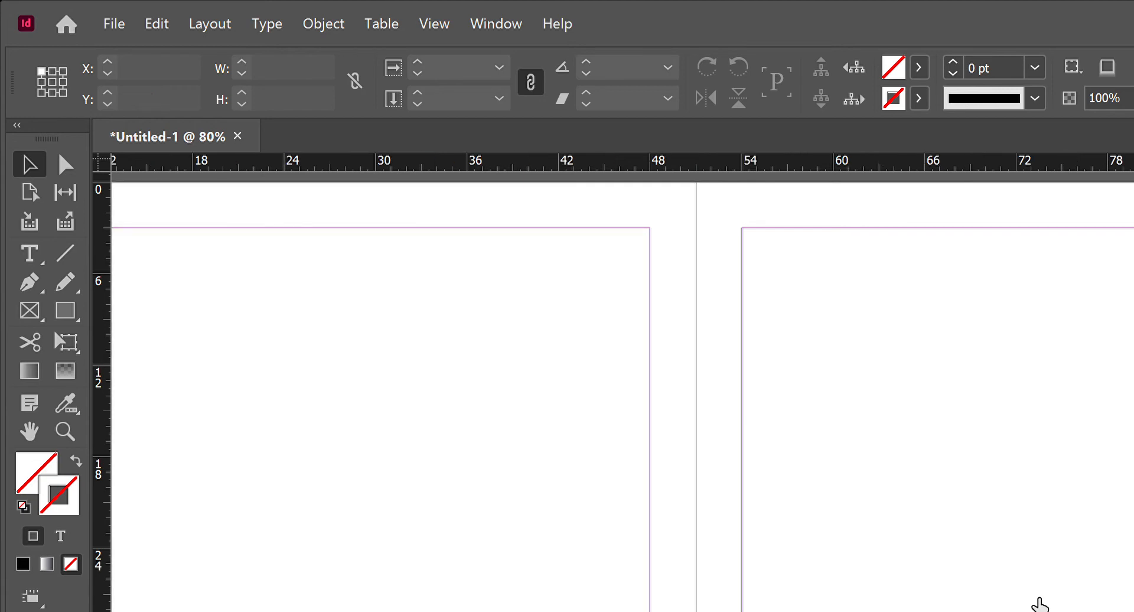
key("shift+Page_Up")
key("shift+Page_Down")
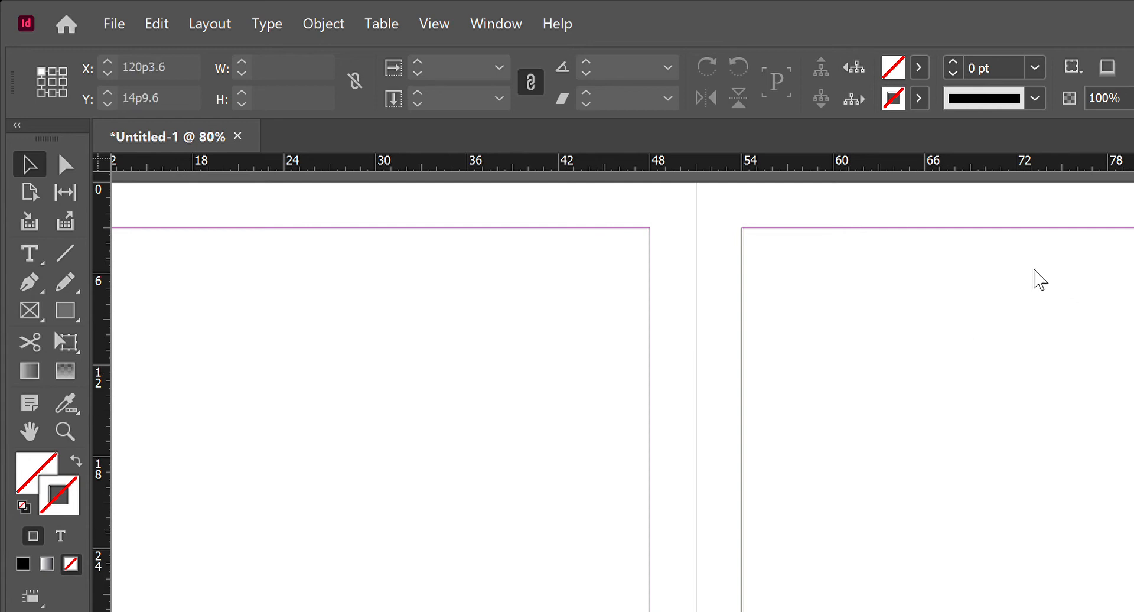
Step: On the master spread, draw a text frame about 18p9.6 by 5p0 at X 84p3.6, Y 58p2.4, containing "Master Test"
key("alt+Page_Up")
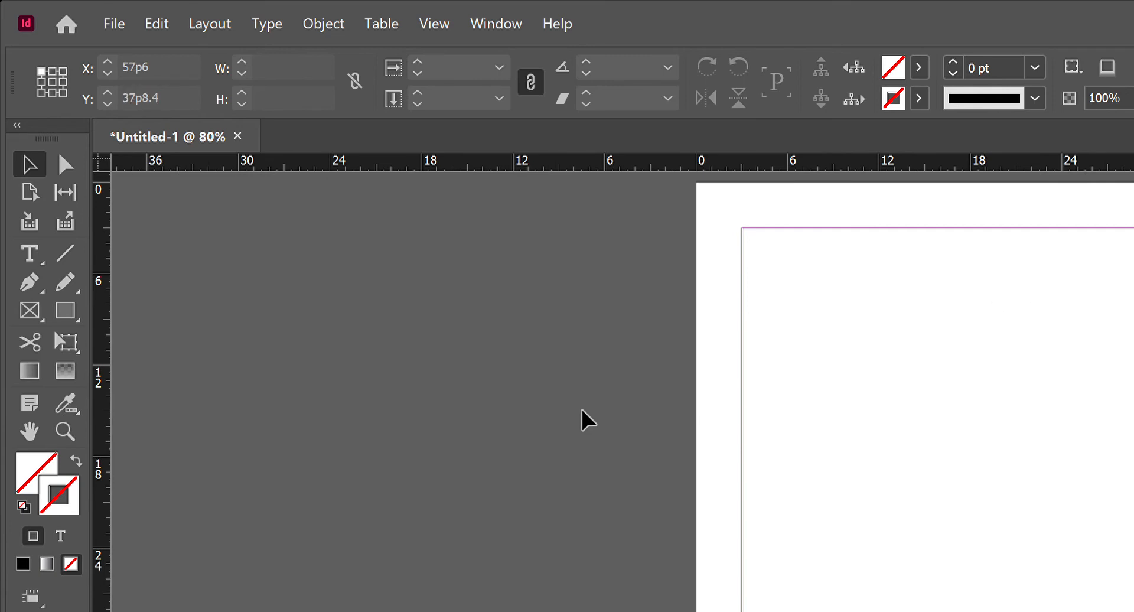
scroll(582, 477, "right", 10)
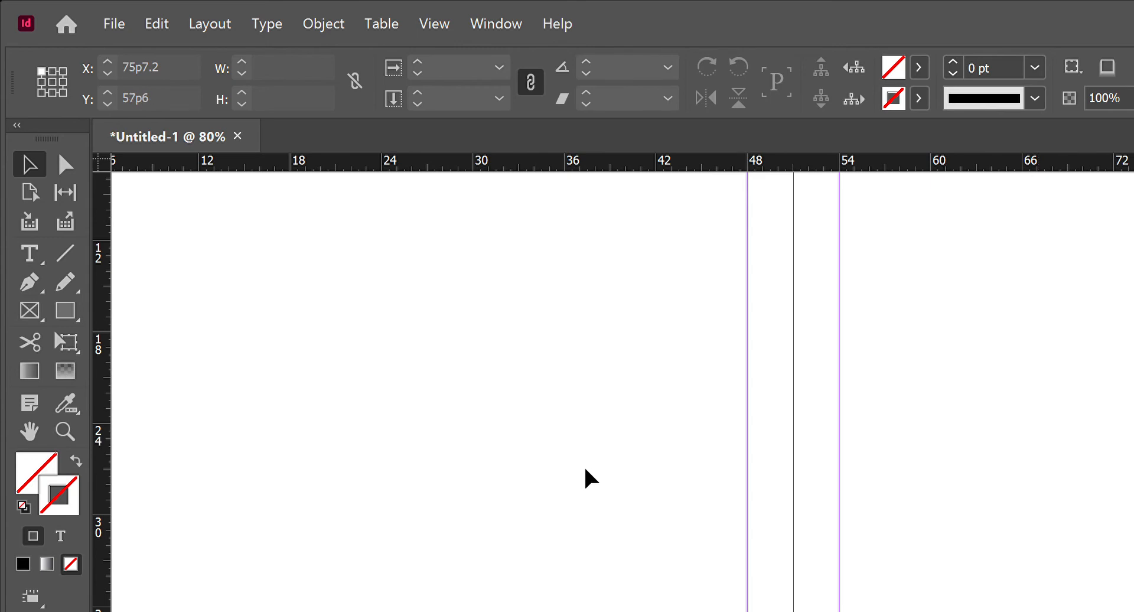
key("t")
left_click_drag(632, 479, 774, 515)
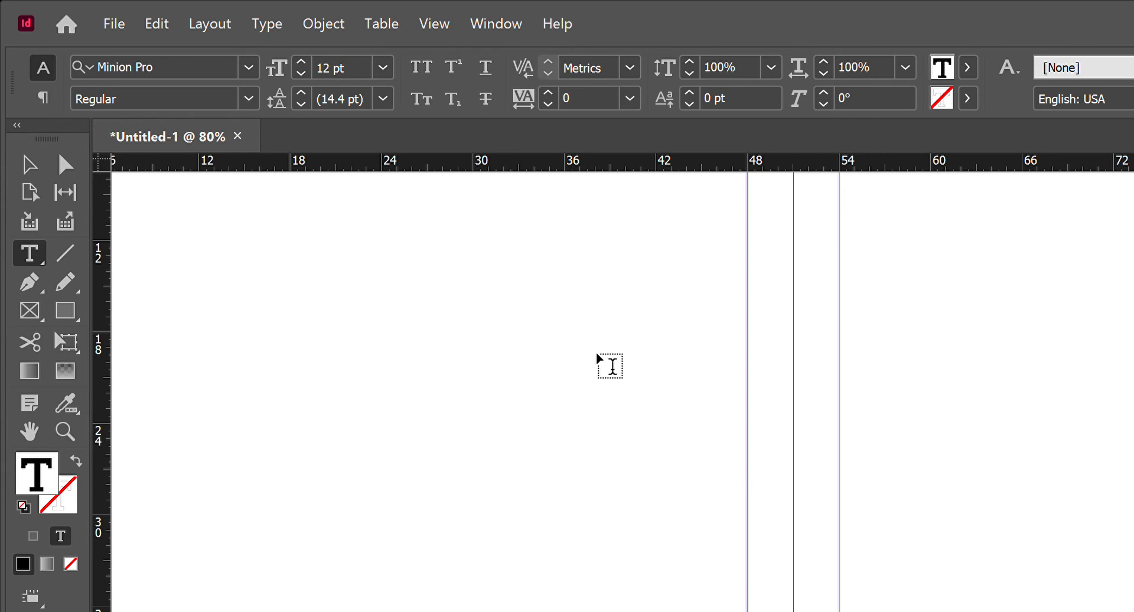
key("Escape")
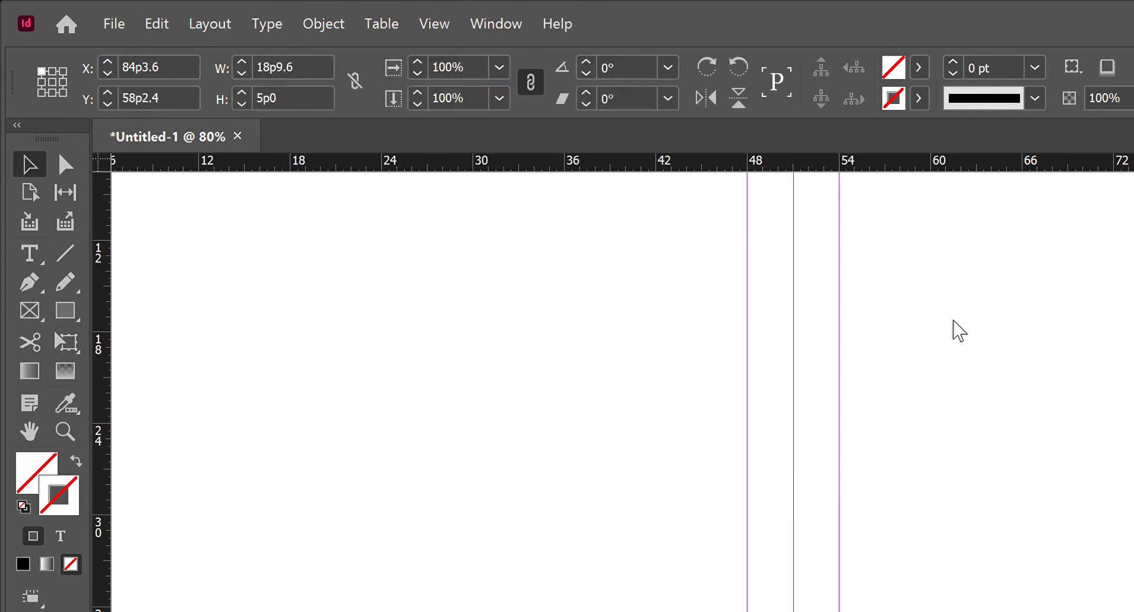
Step: Insert the current page number marker after "Master Test" in the master spread's text frame
key("alt+Page_Up")
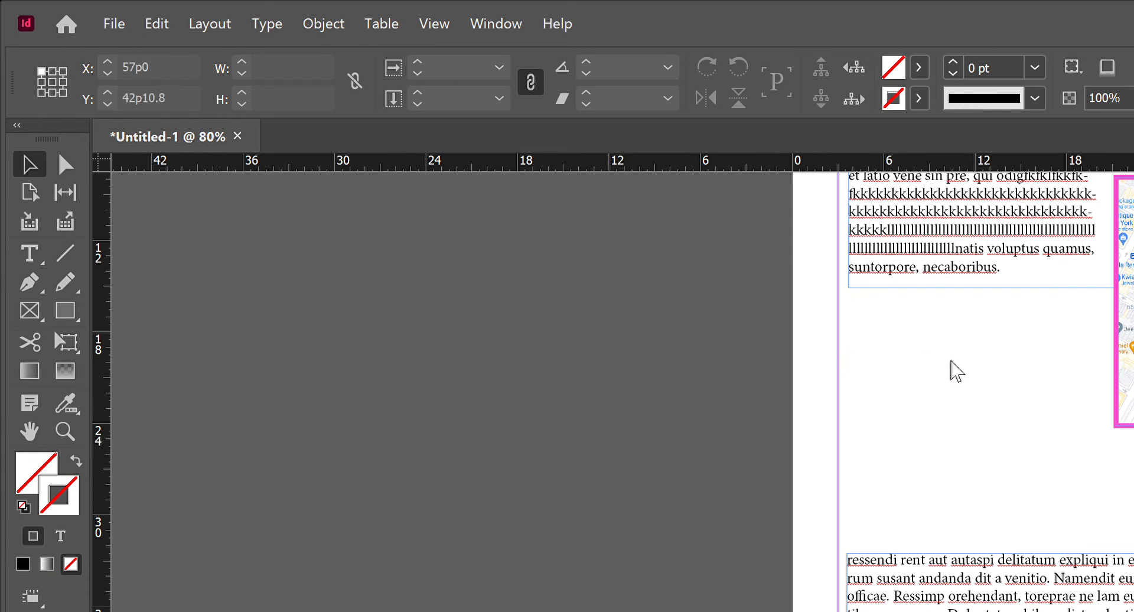
key("alt+Page_Down")
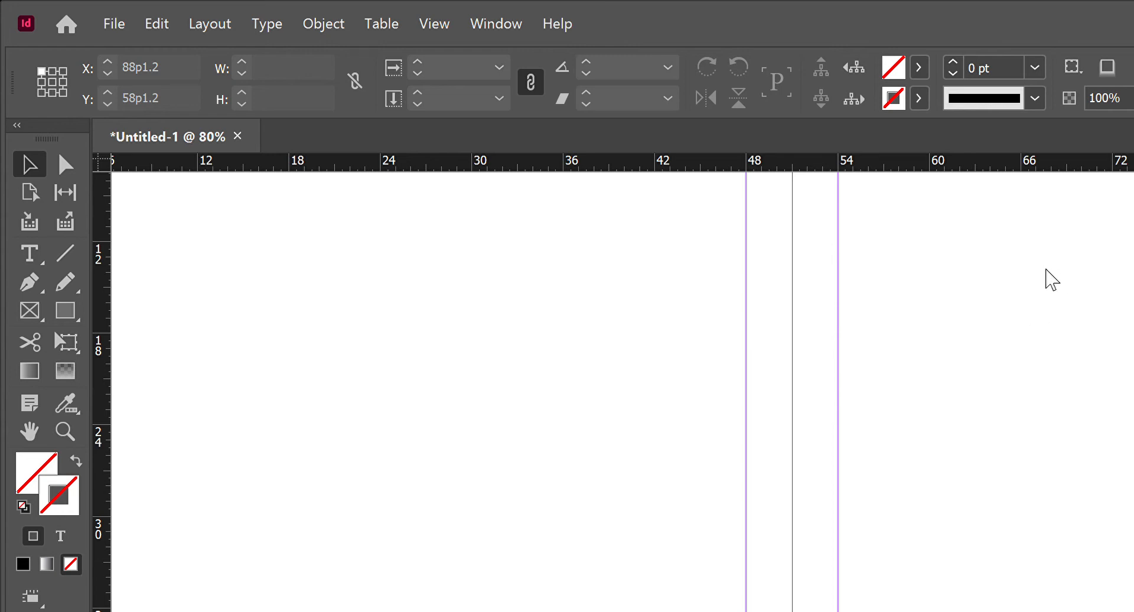
key("z")
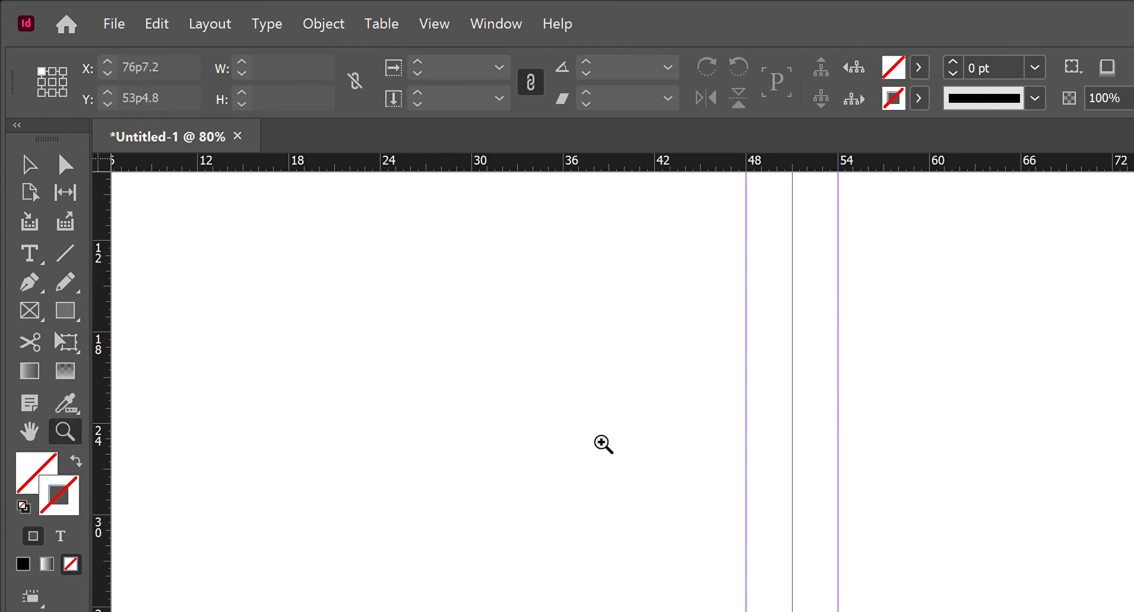
left_click(719, 489)
key("v")
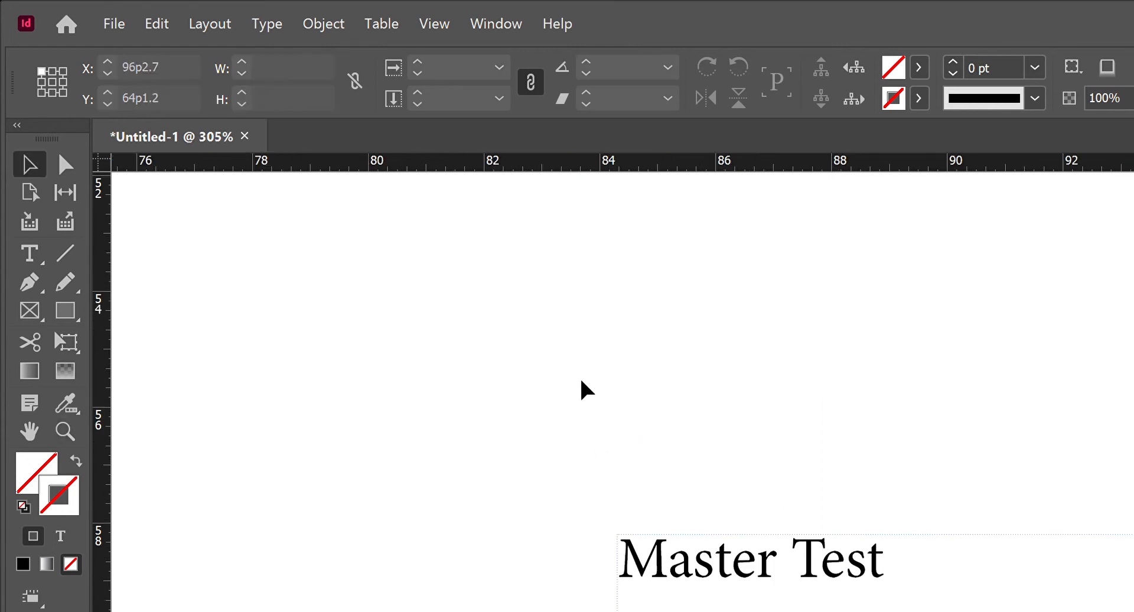
key("Return")
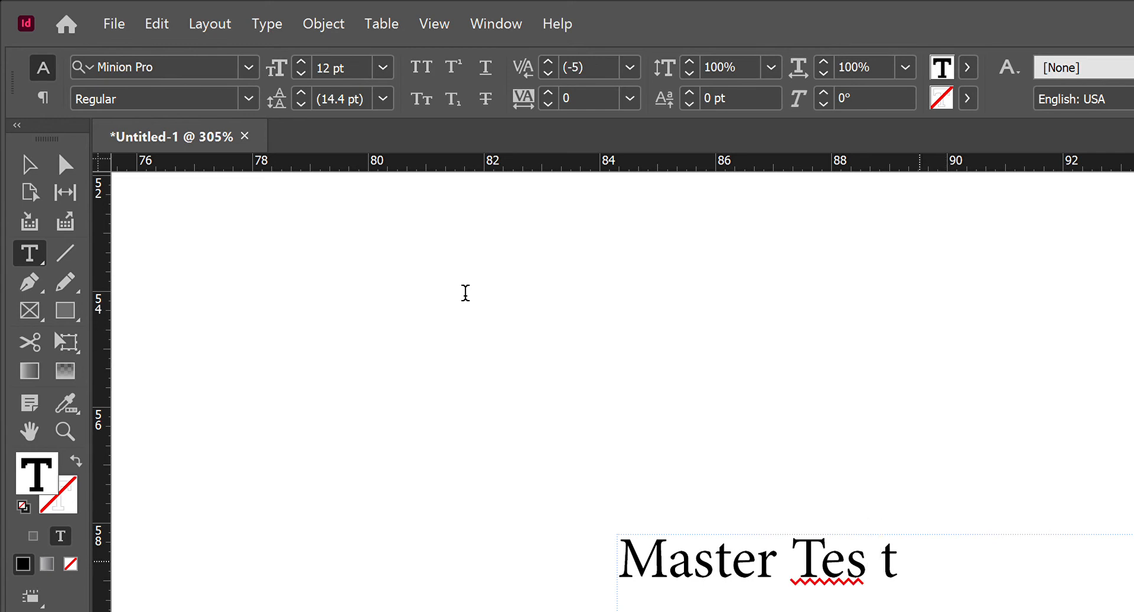
key("BackSpace")
key("Right")
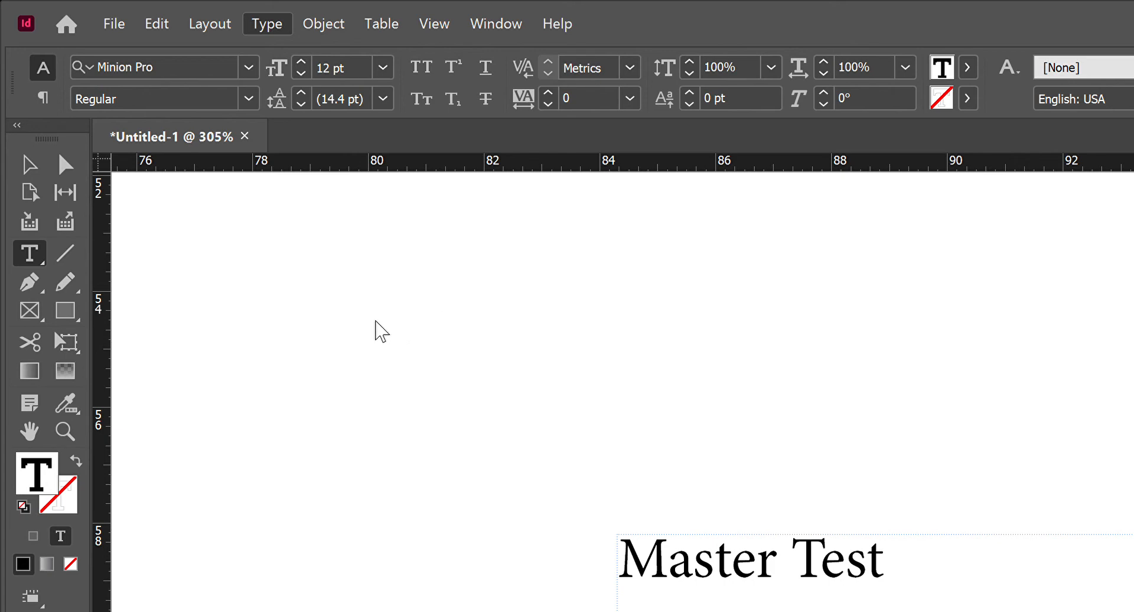
type("A")
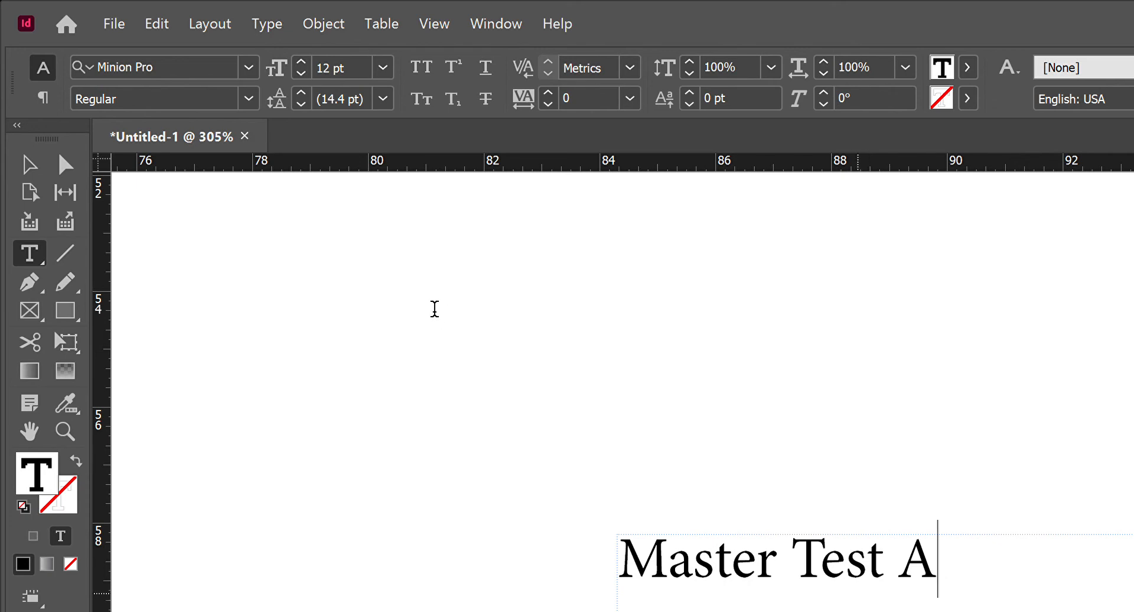
left_click(30, 164)
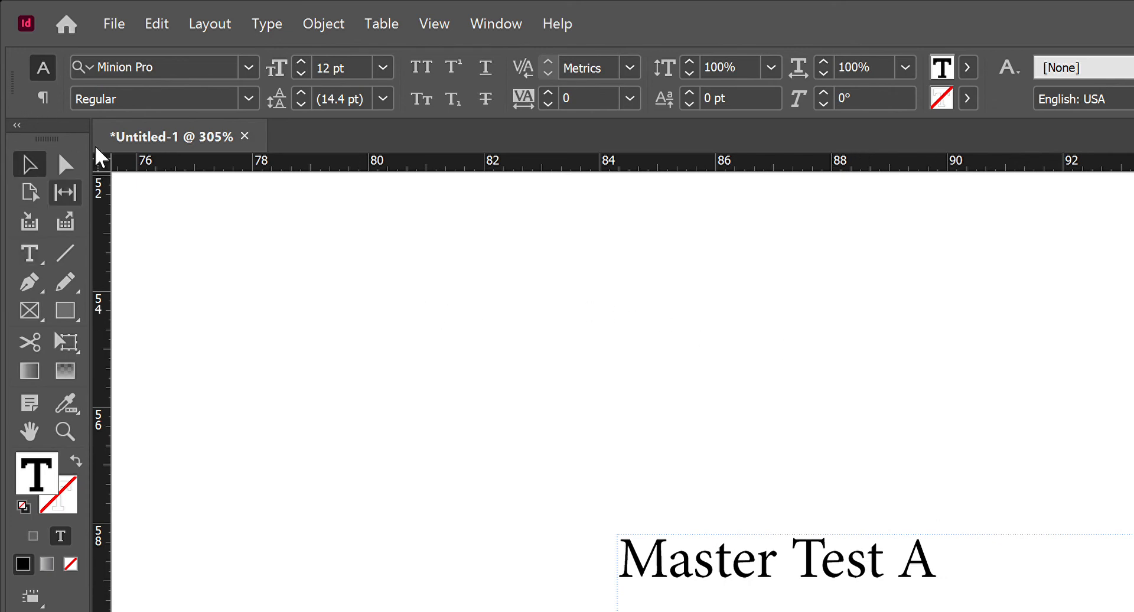
Step: Check the automatic page number after "Master Test" on several document pages
left_click(906, 278)
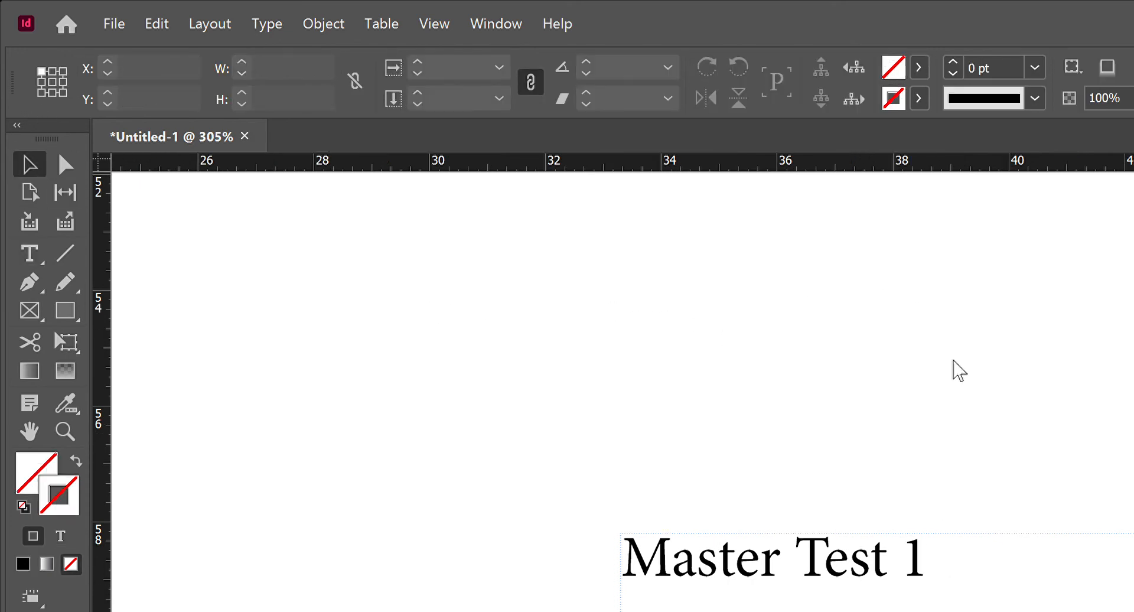
key("alt+Page_Down")
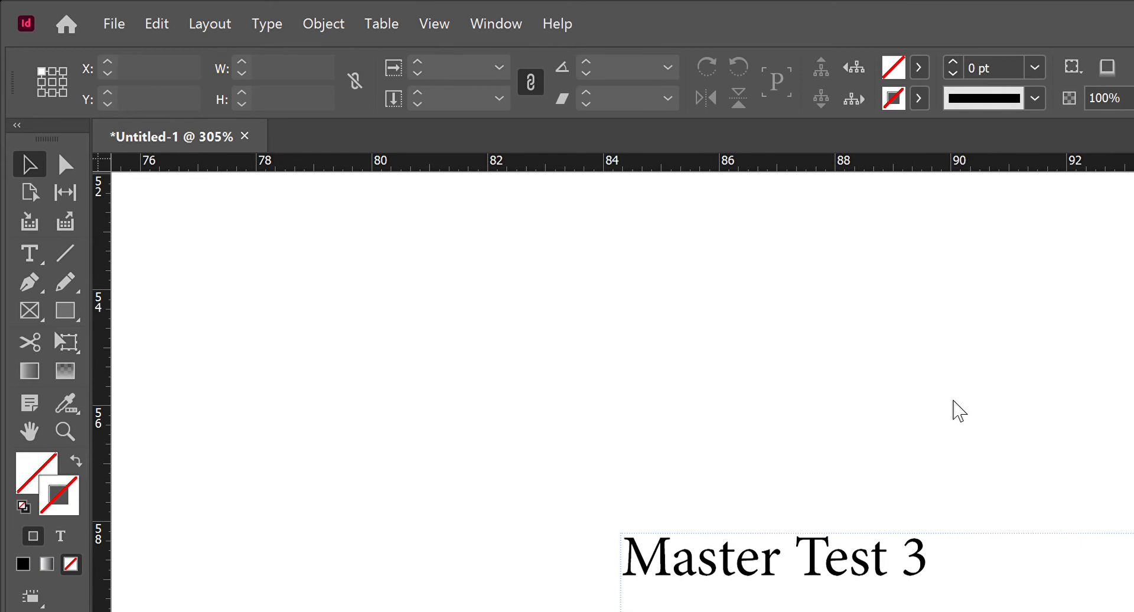
key("alt+Page_Down")
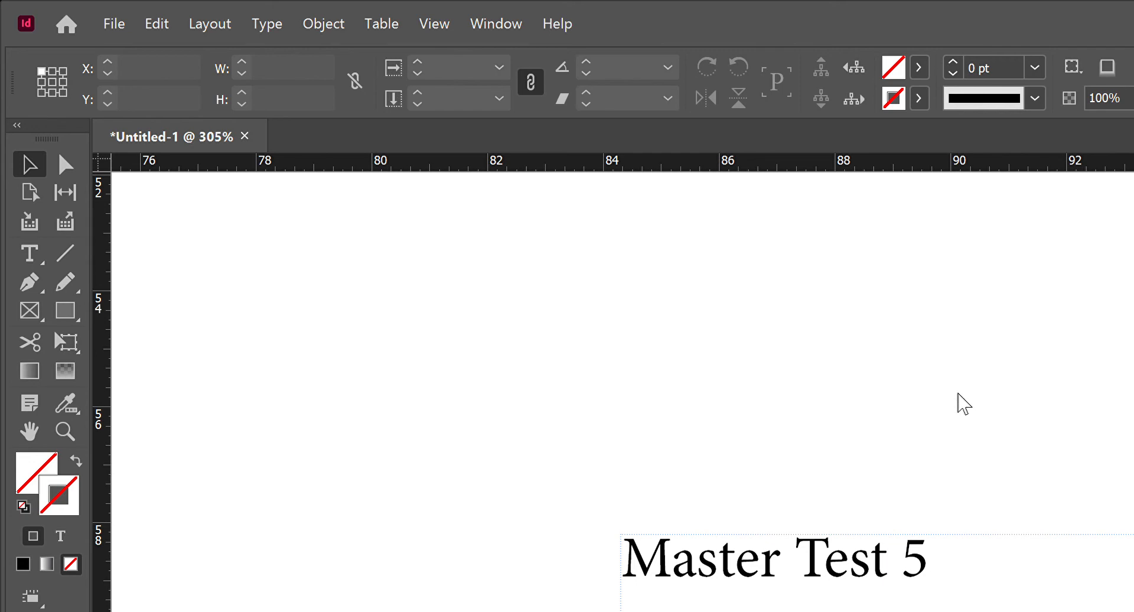
key("alt+Page_Up")
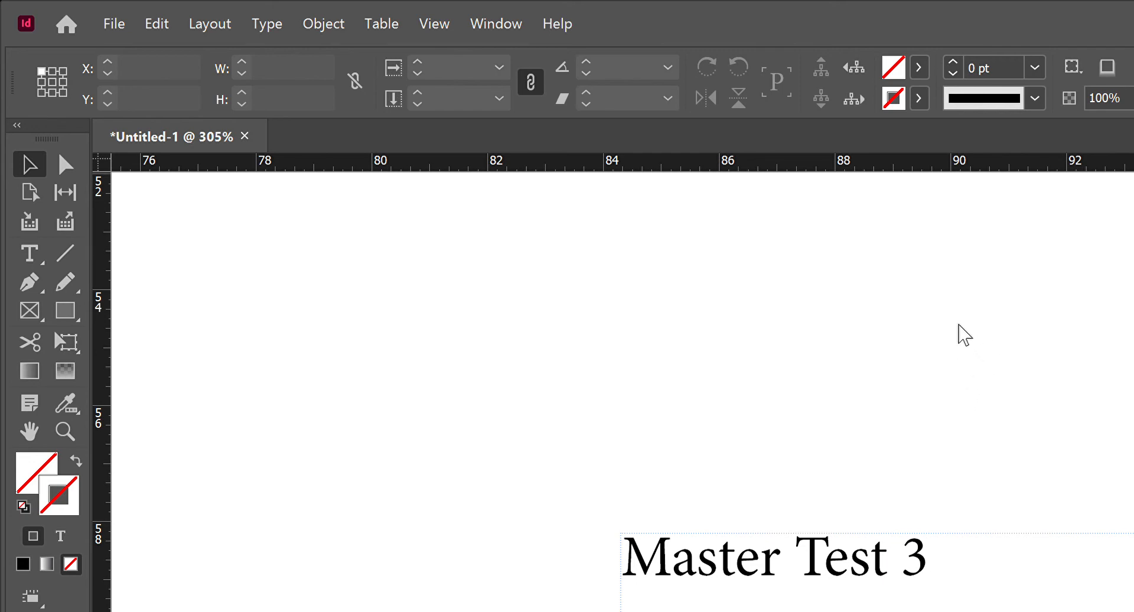
key("alt+Page_Up")
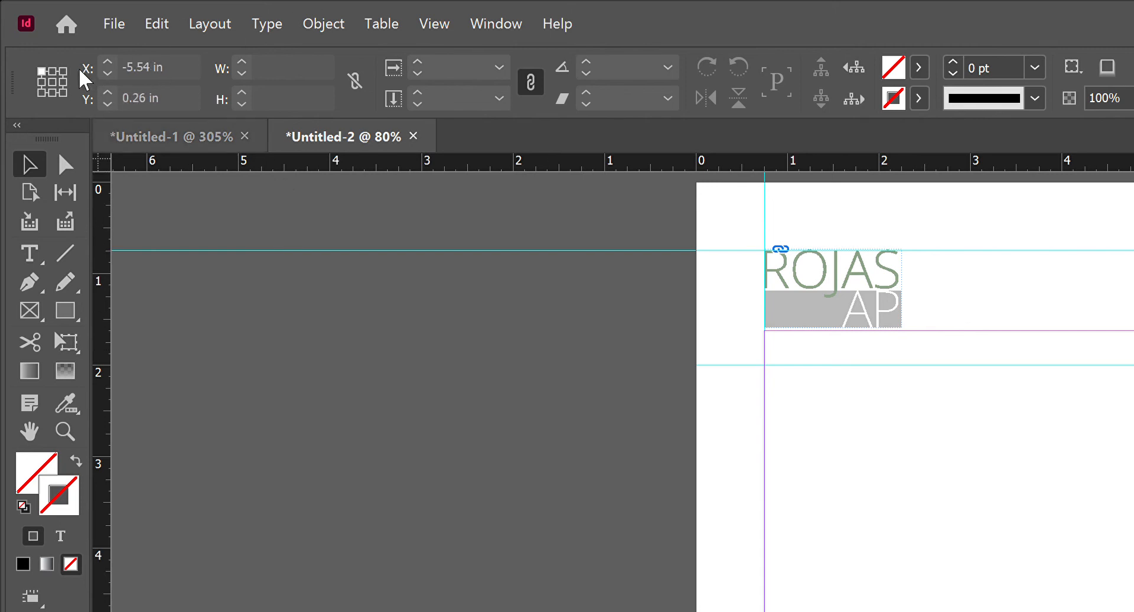
key("ctrl+Tab")
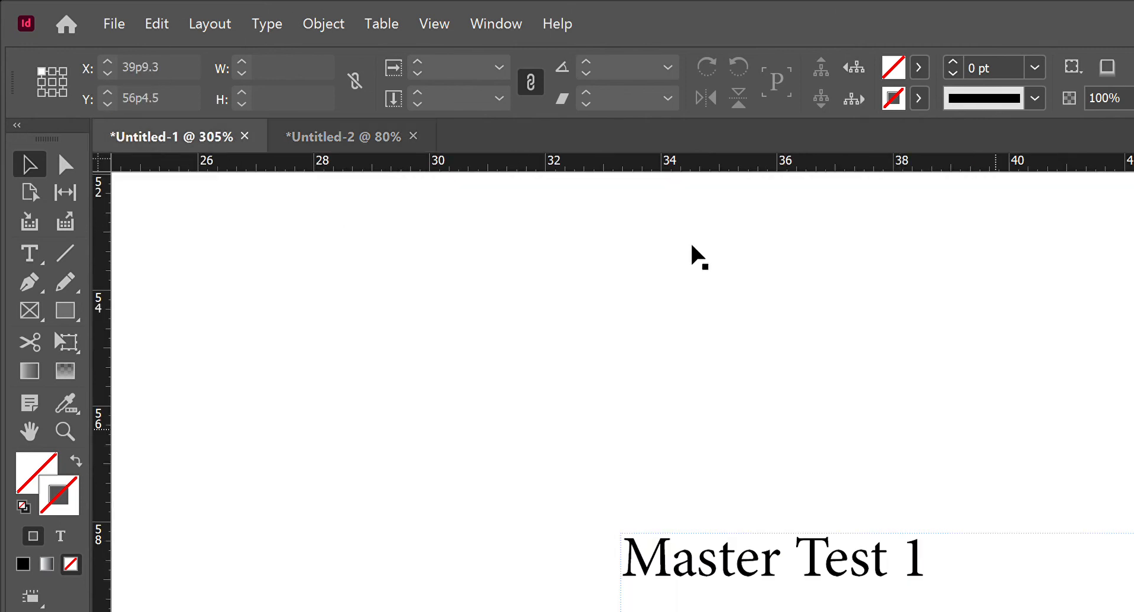
left_click(1052, 276)
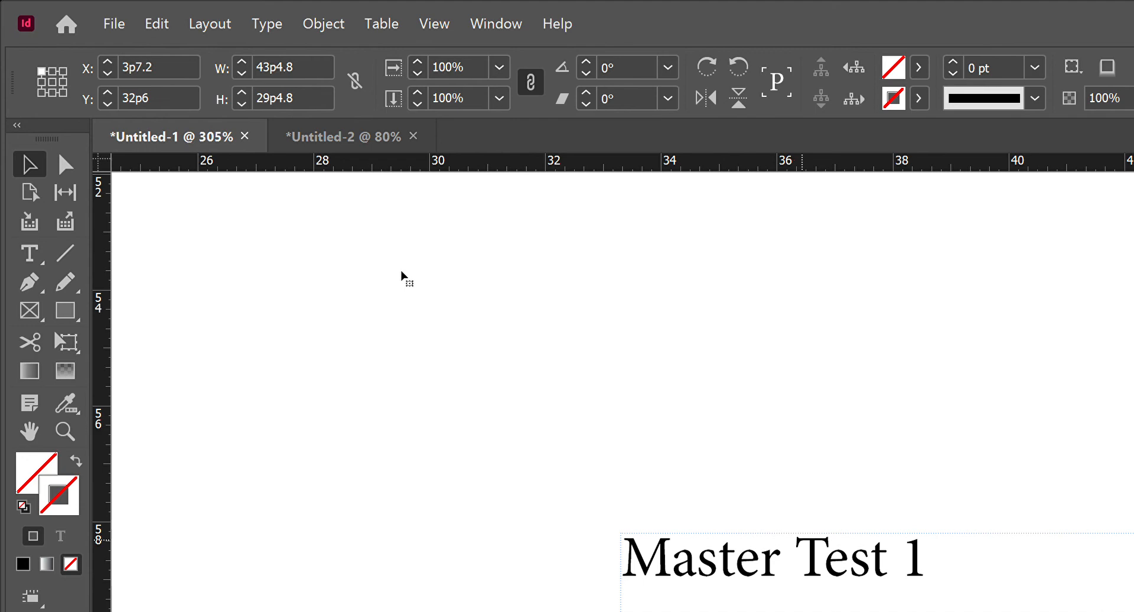
key("t")
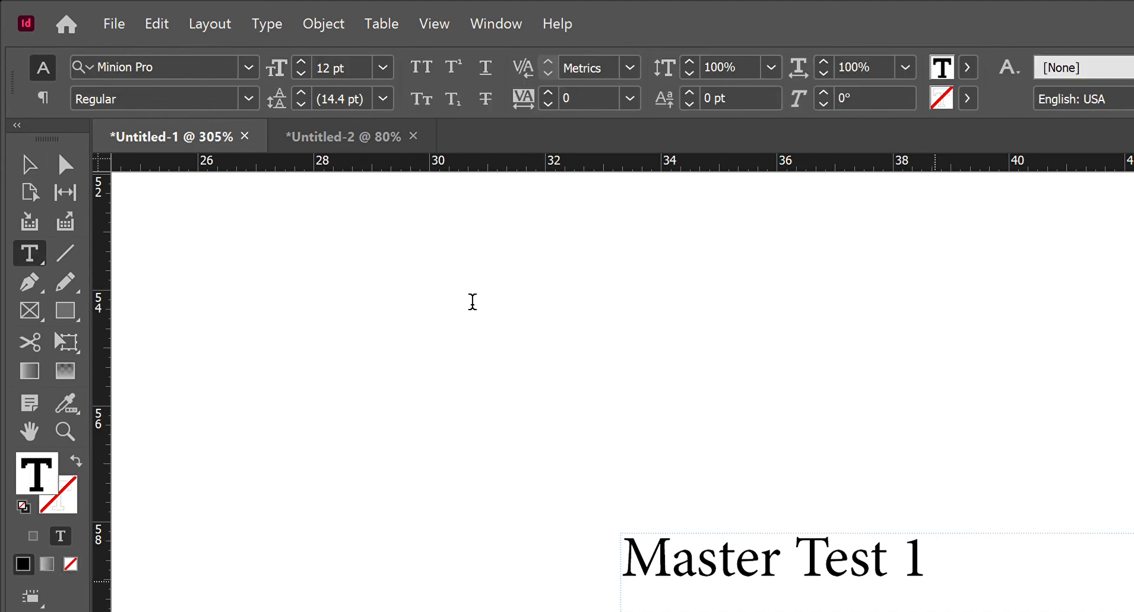
key("v")
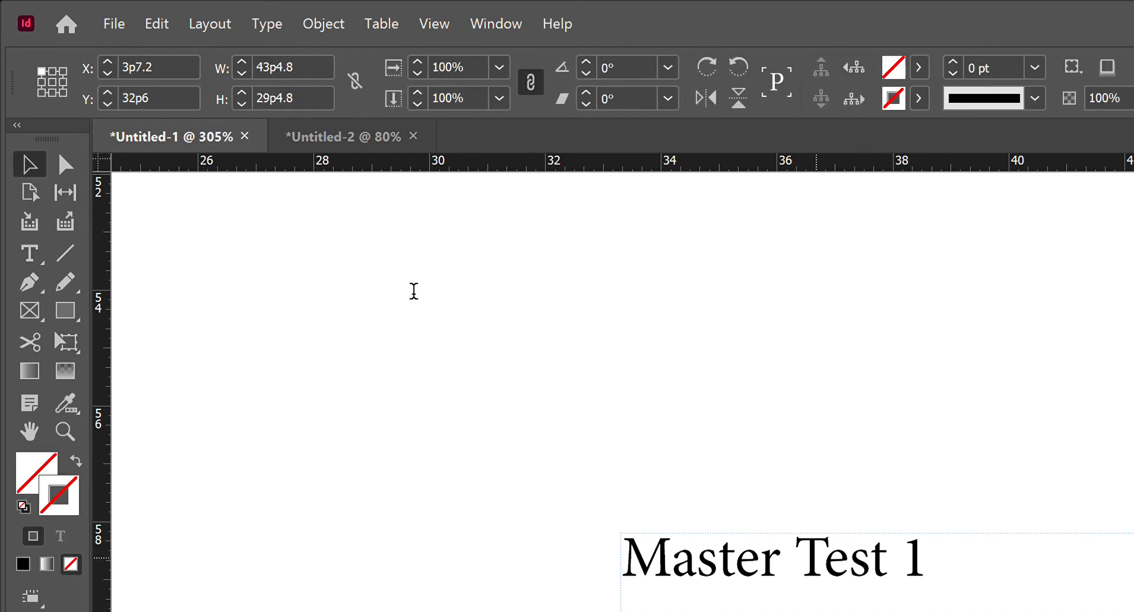
key("t")
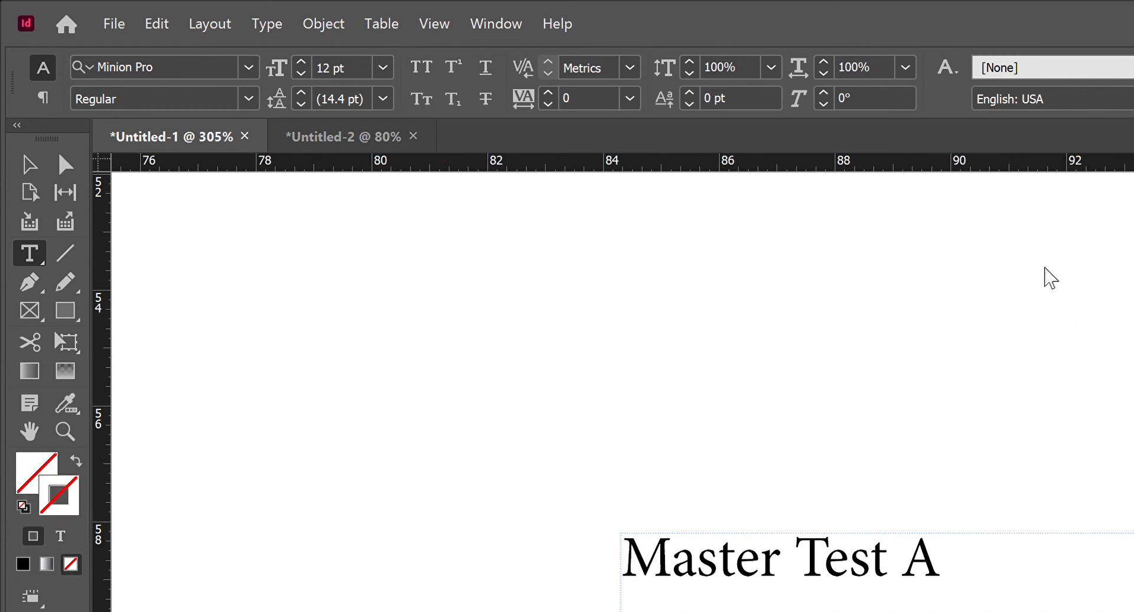
left_click(642, 6)
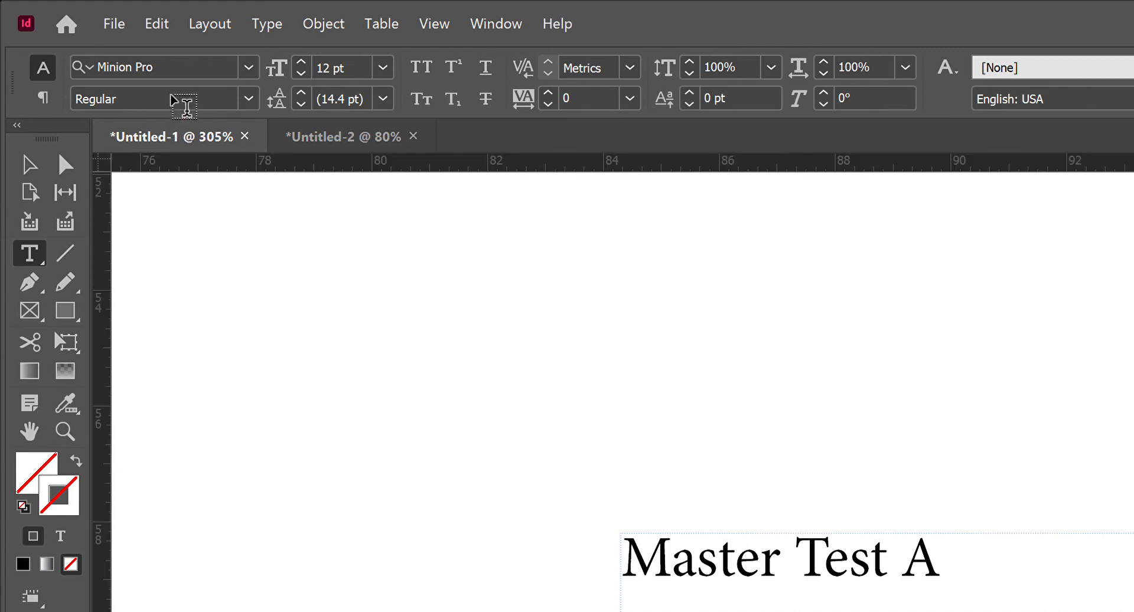
Step: In the Untitled-2 document, enter "Hello How are you?" in the body text frame below the ROJAS AP logo
key("ctrl+Tab")
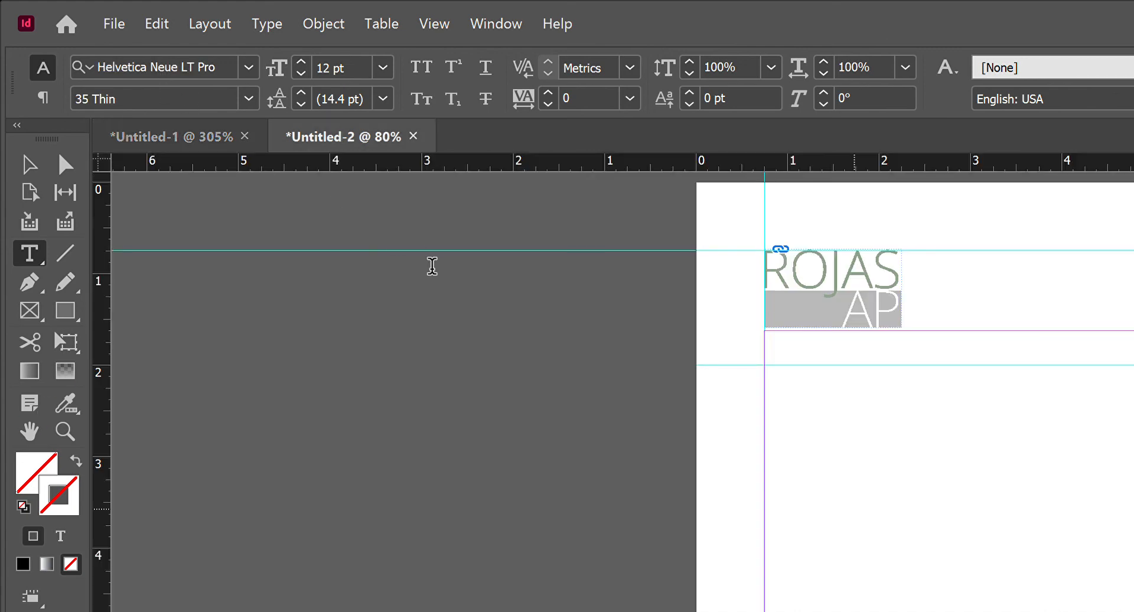
key("v")
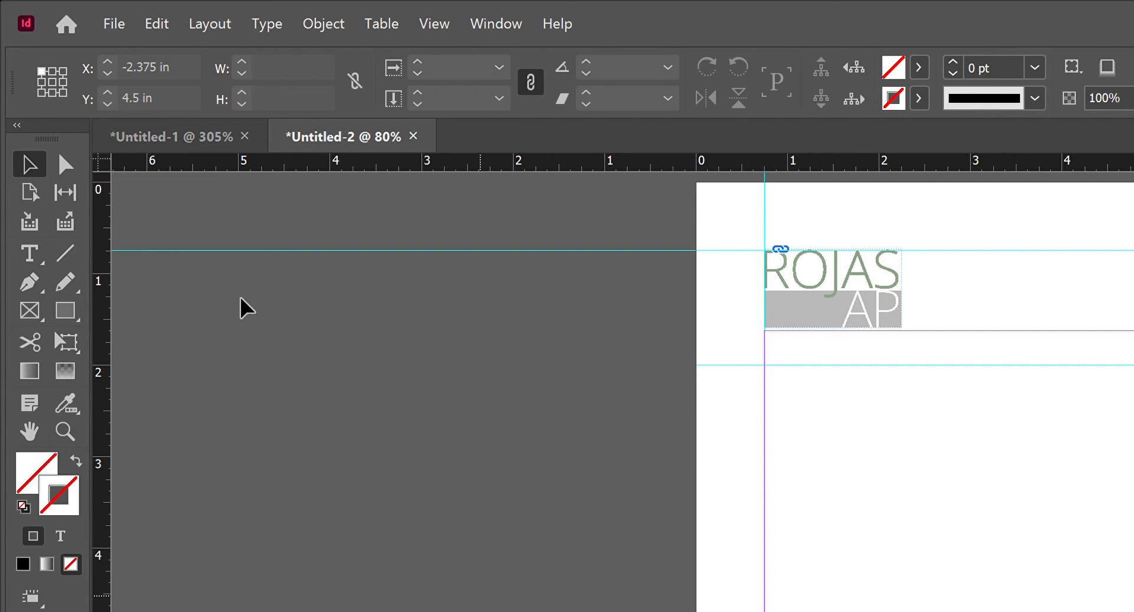
key("t")
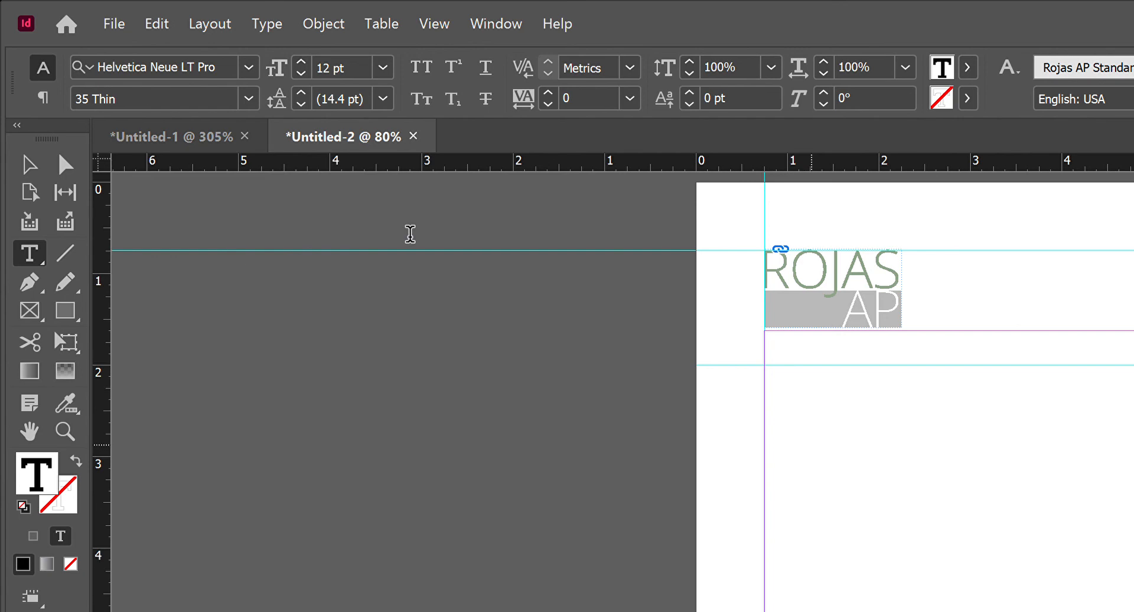
type("Hello How are you?")
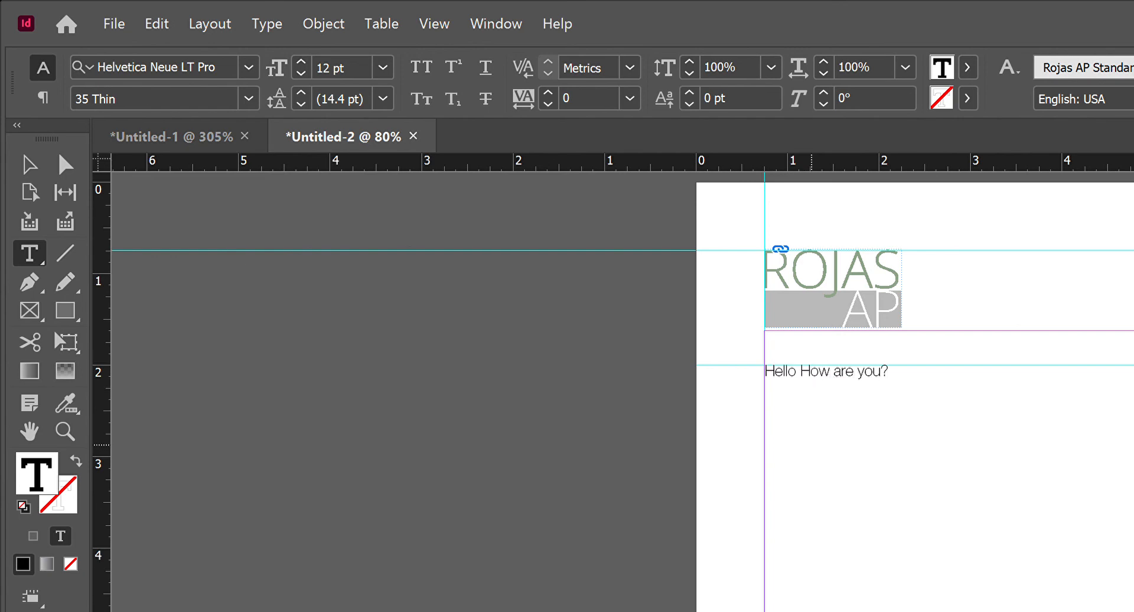
Step: Try underline and italic on the "Hello How are you?" text, and settle on bold
key("ctrl+a")
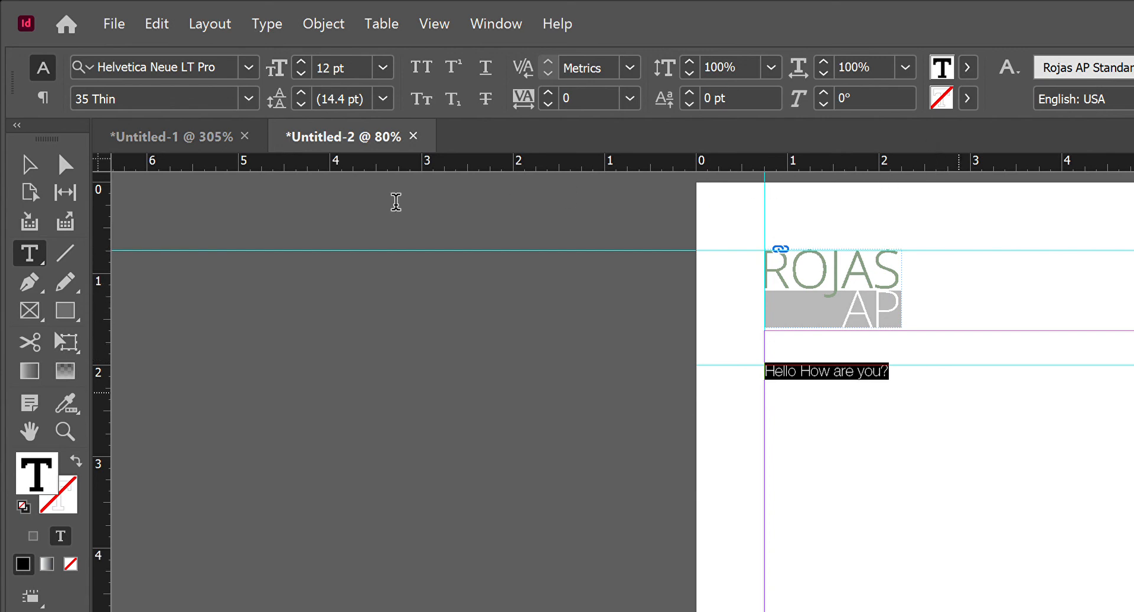
key("Escape")
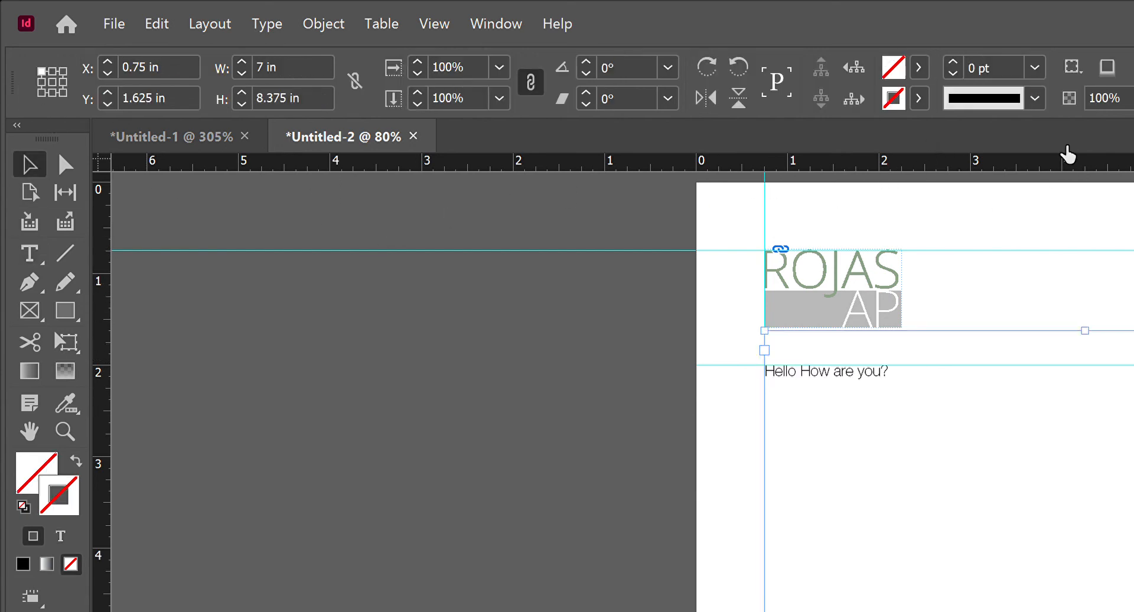
key("ctrl+shift+u")
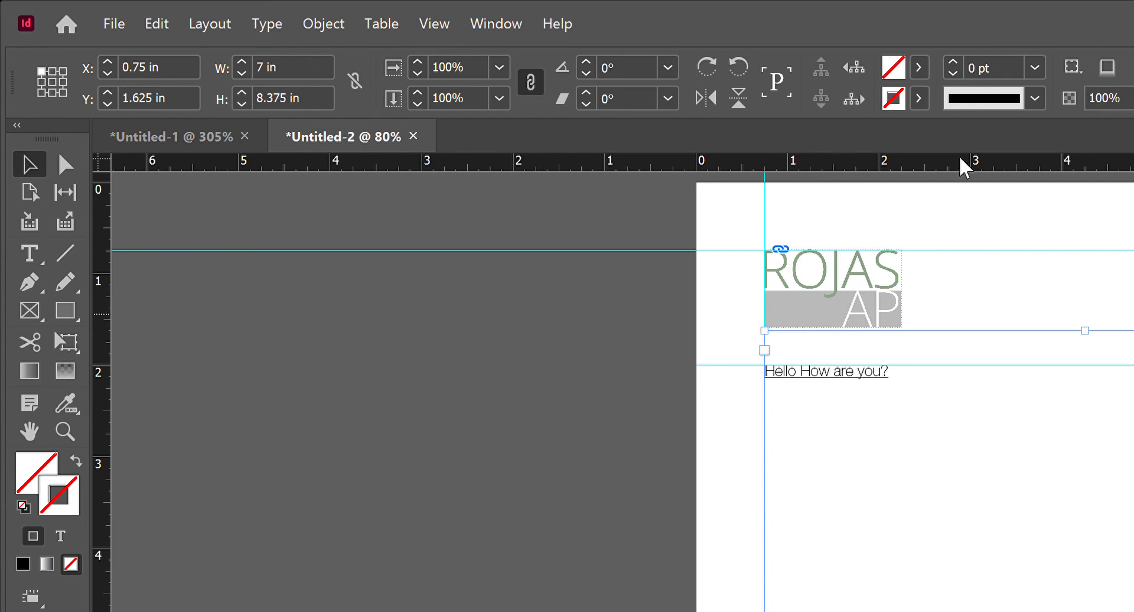
key("ctrl+shift+u")
key("ctrl+shift+i")
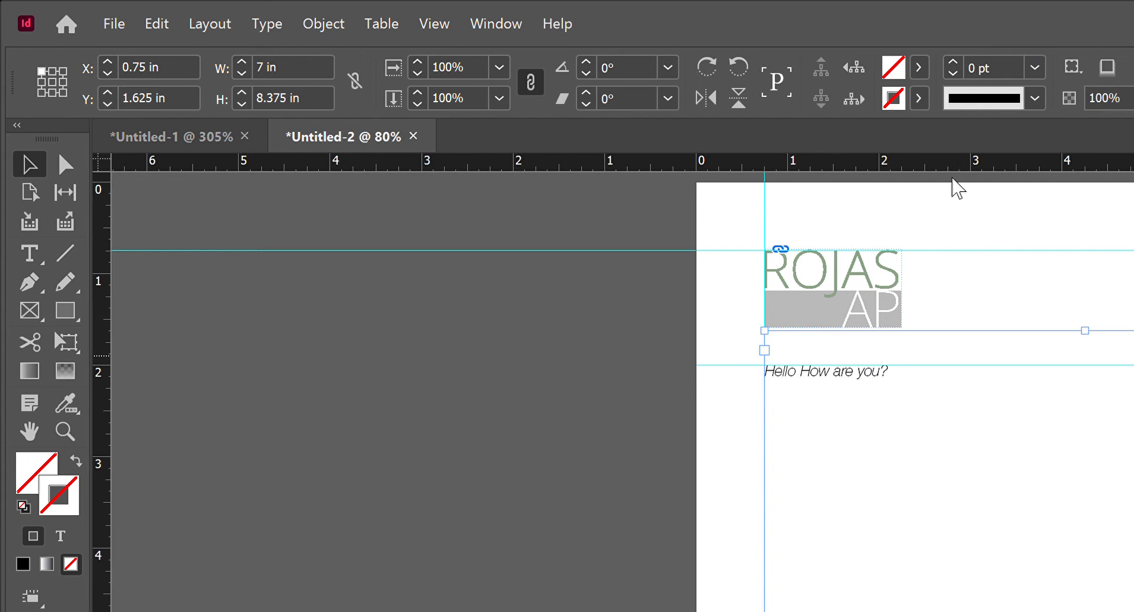
key("ctrl+shift+b")
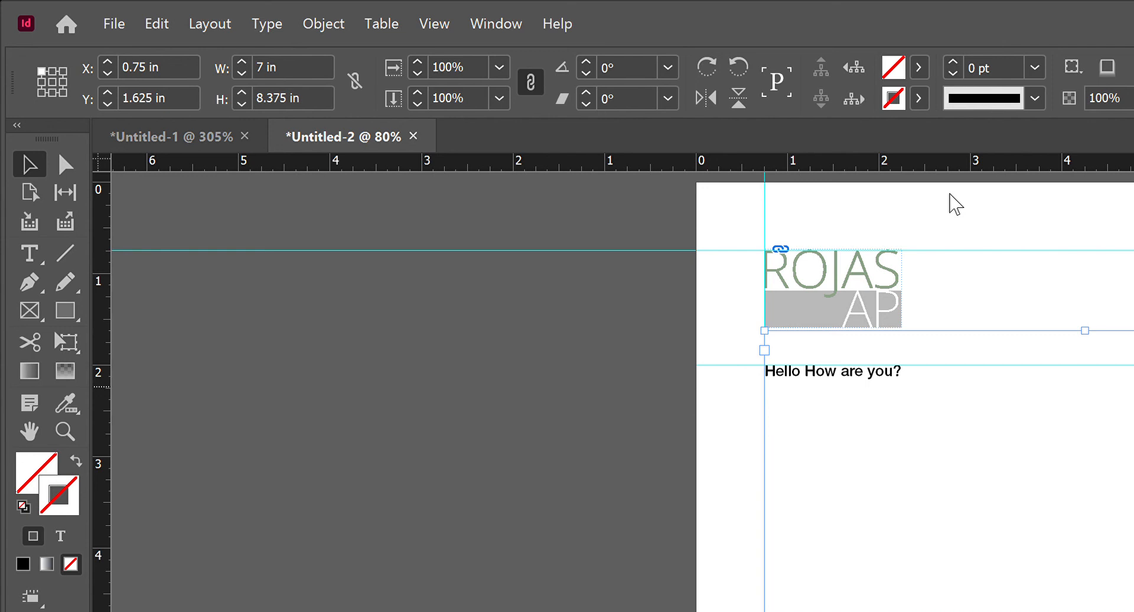
Step: Add two lines reading "Hello" and "JH" below "Hello How are you?" in the same text frame
key("t")
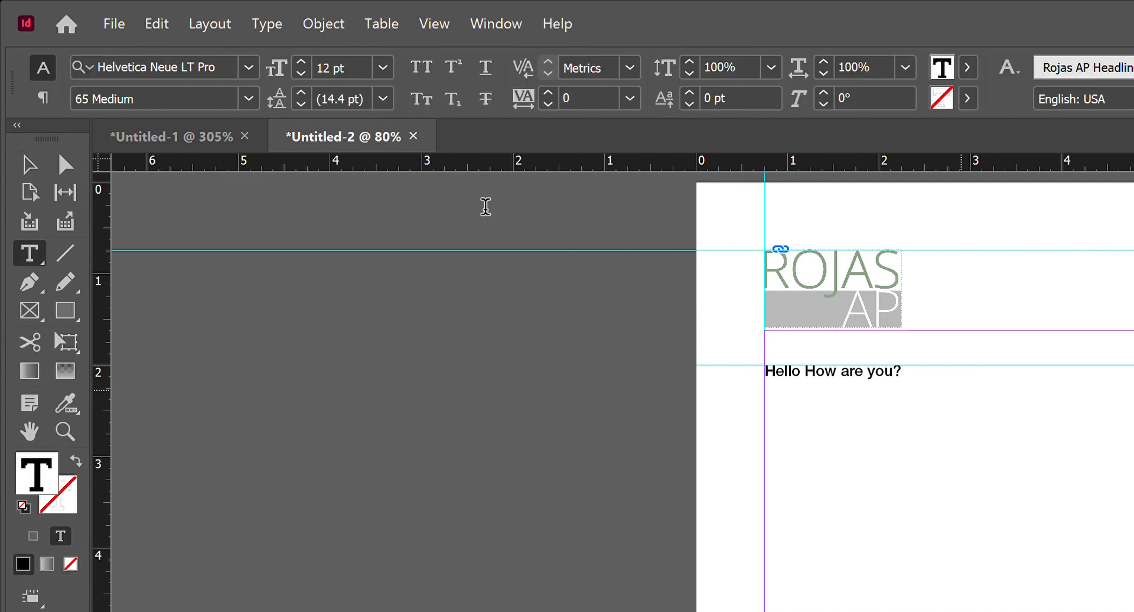
key("Return")
type("Hello")
key("Return")
type("JH")
Step: Try the numbered list styles on the "Hello" line and settle on the lowercase Roman numeral level "i."
key("ctrl+KP_1")
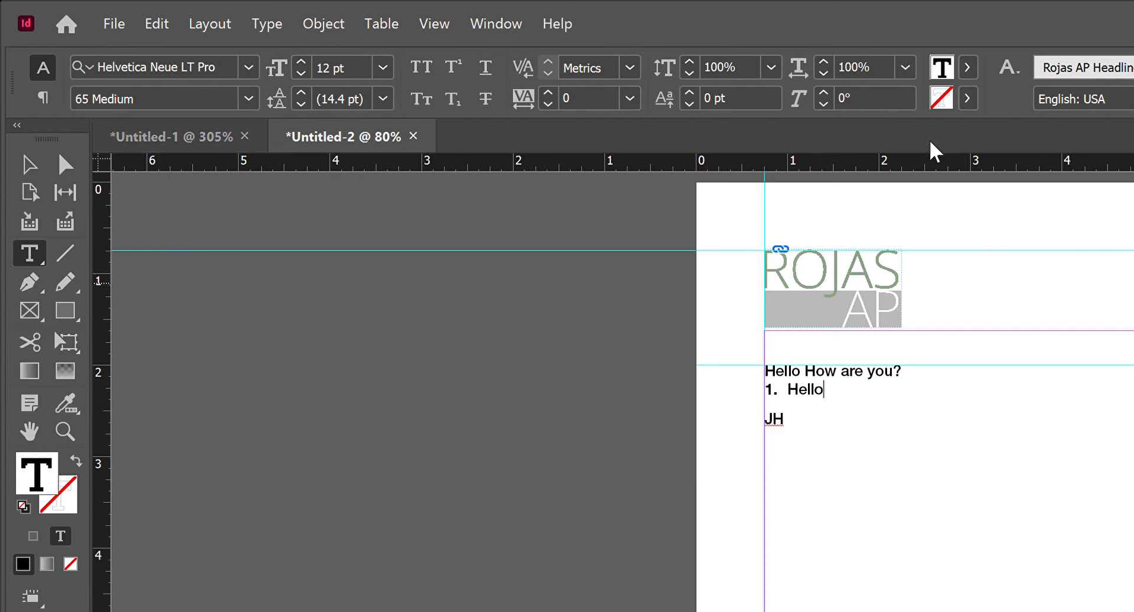
key("ctrl+KP_2")
key("ctrl+KP_3")
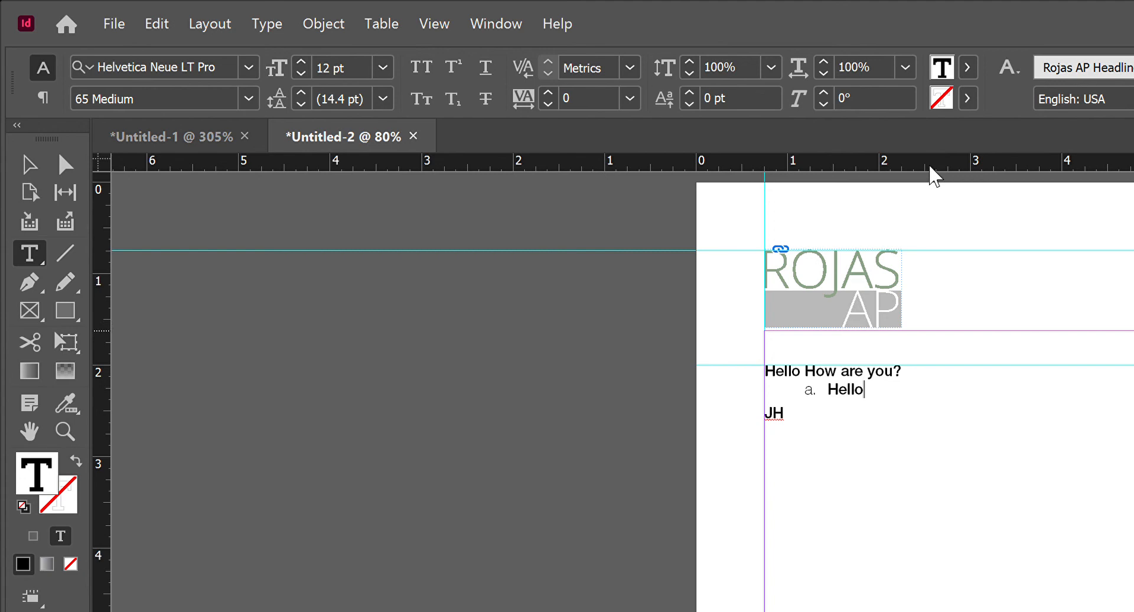
key("ctrl+KP_4")
key("ctrl+KP_5")
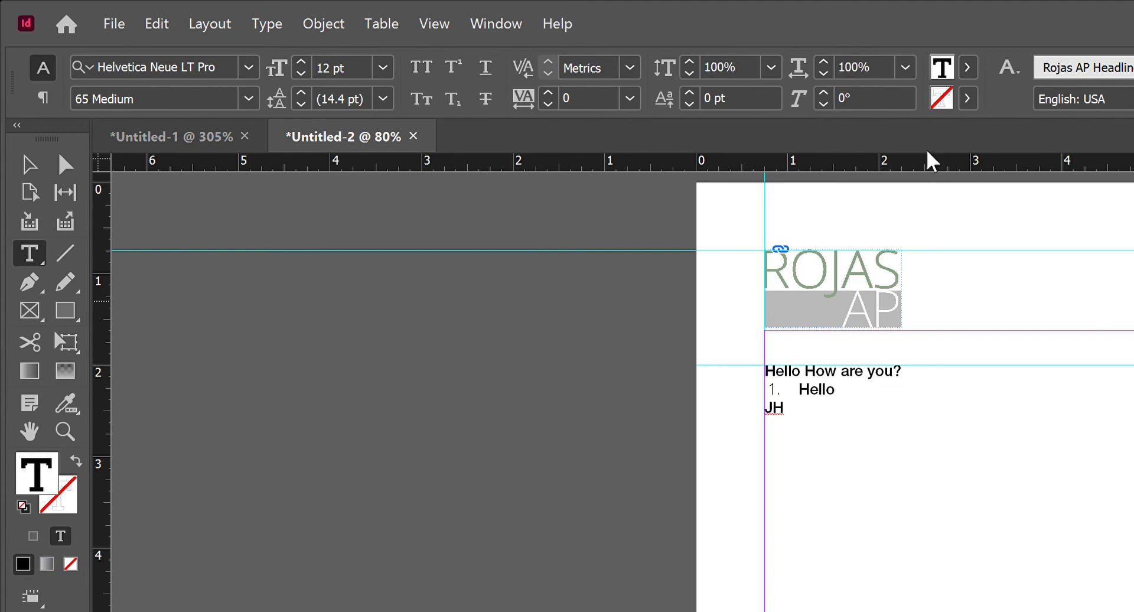
key("ctrl+KP_1")
key("ctrl+KP_2")
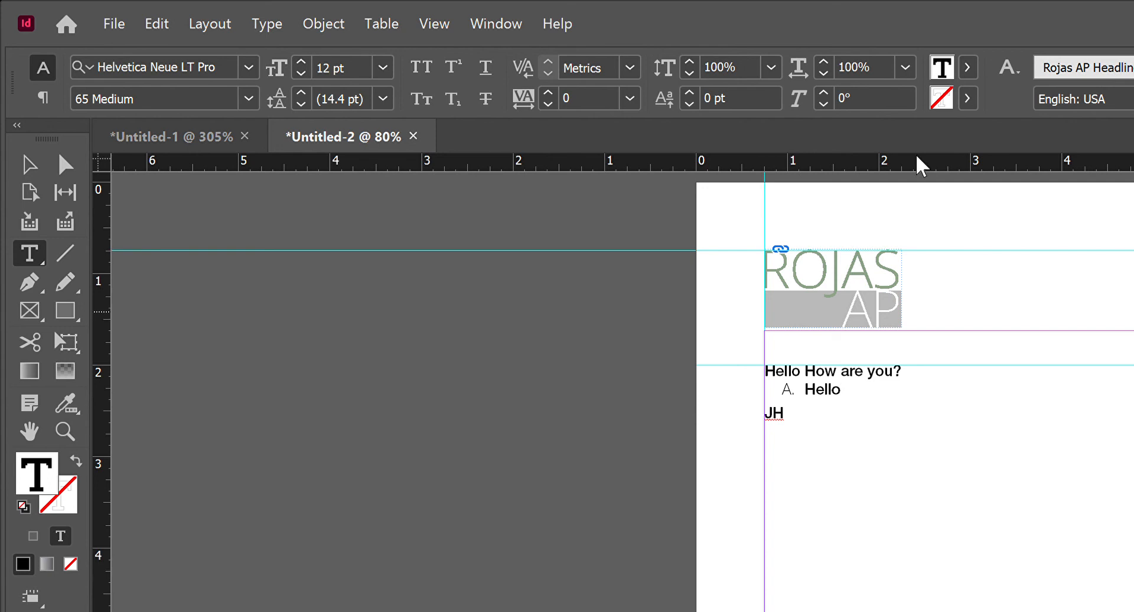
key("ctrl+KP_3")
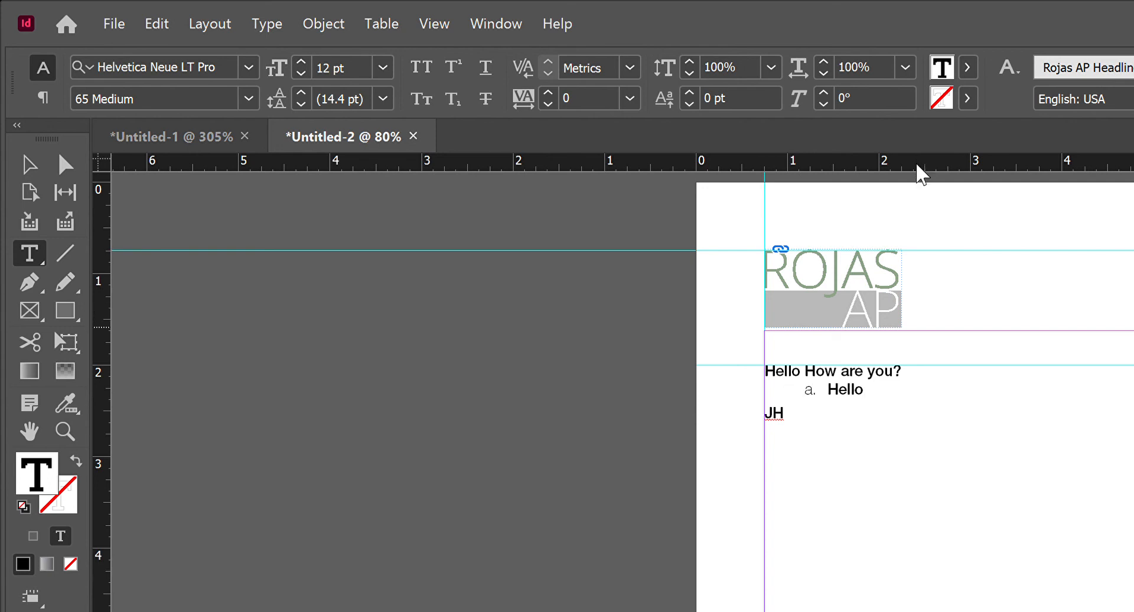
key("ctrl+KP_4")
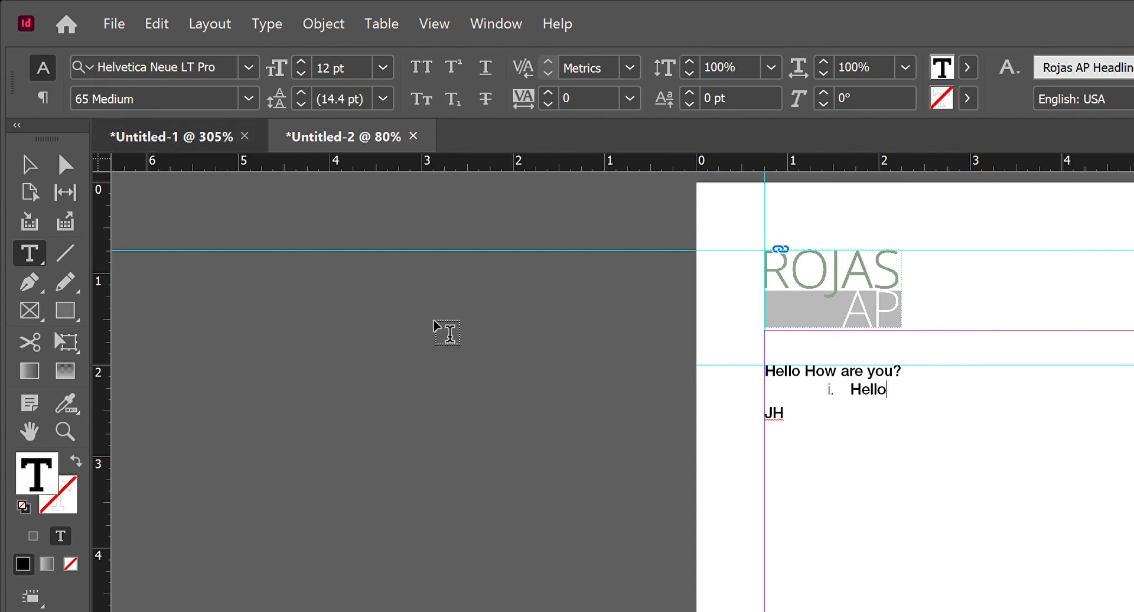
Step: Return to the Untitled-1 document and fit its page in the window
key("ctrl+Tab")
key("ctrl+0")
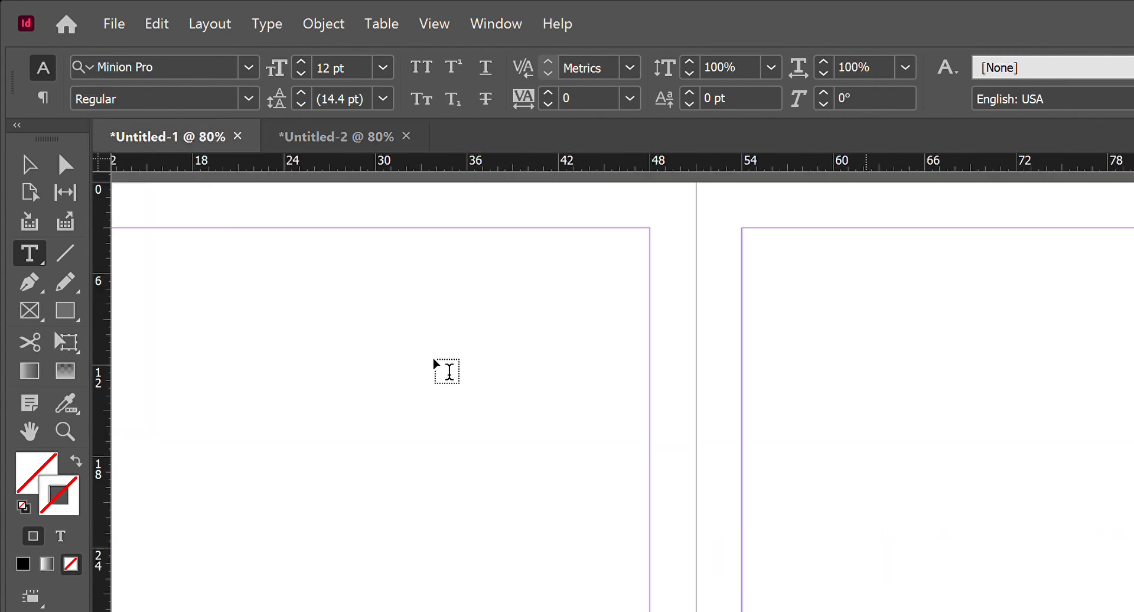